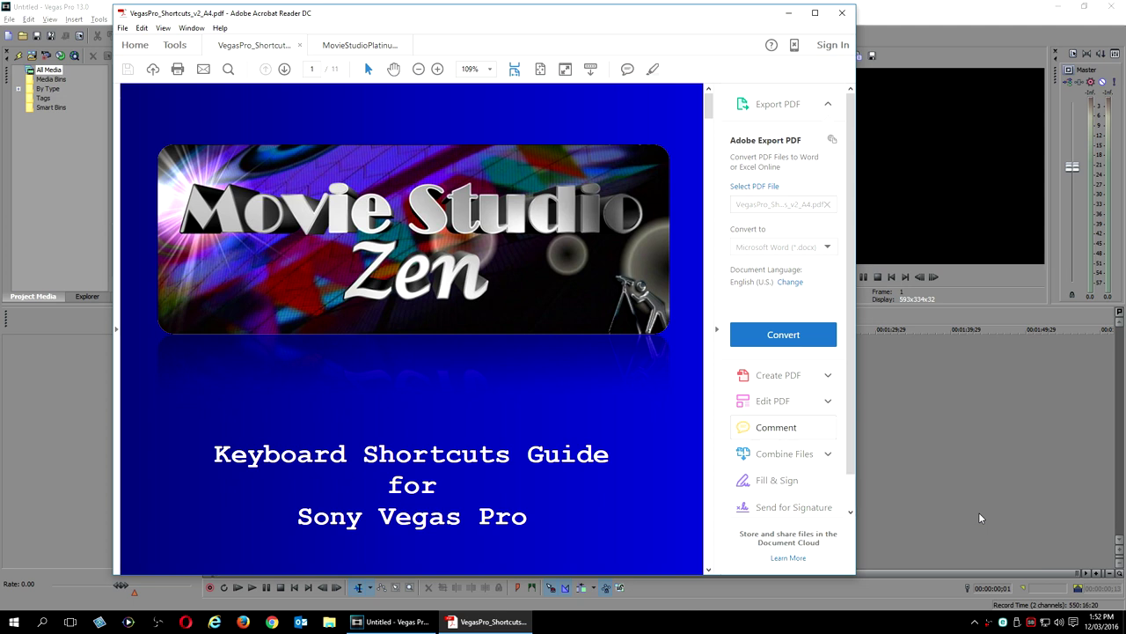
pyautogui.click(368, 45)
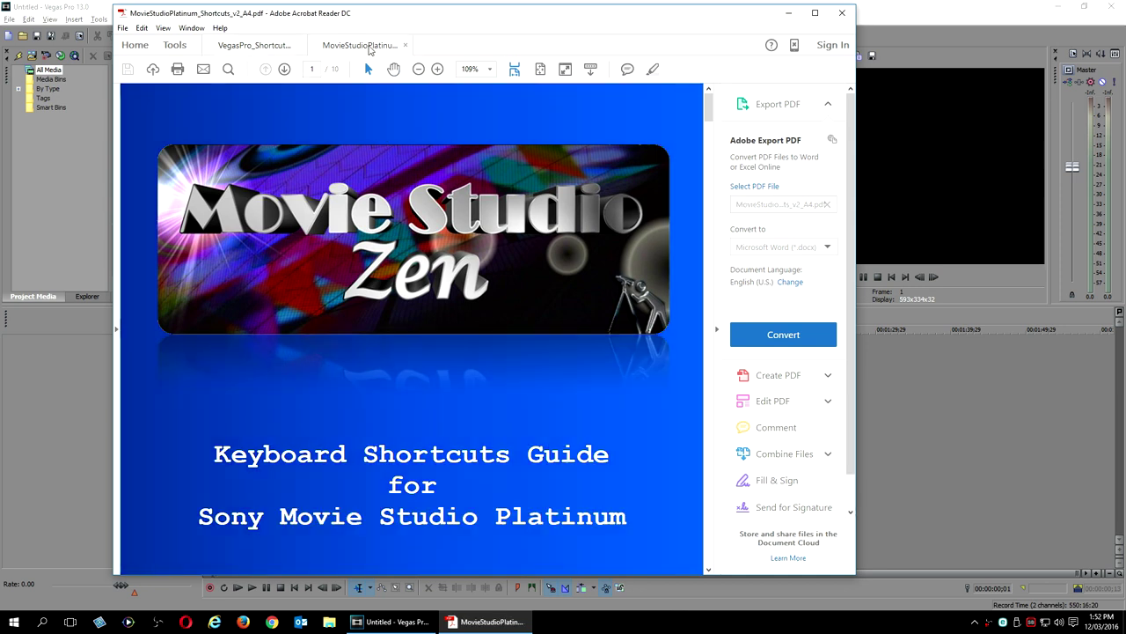
pyautogui.click(287, 47)
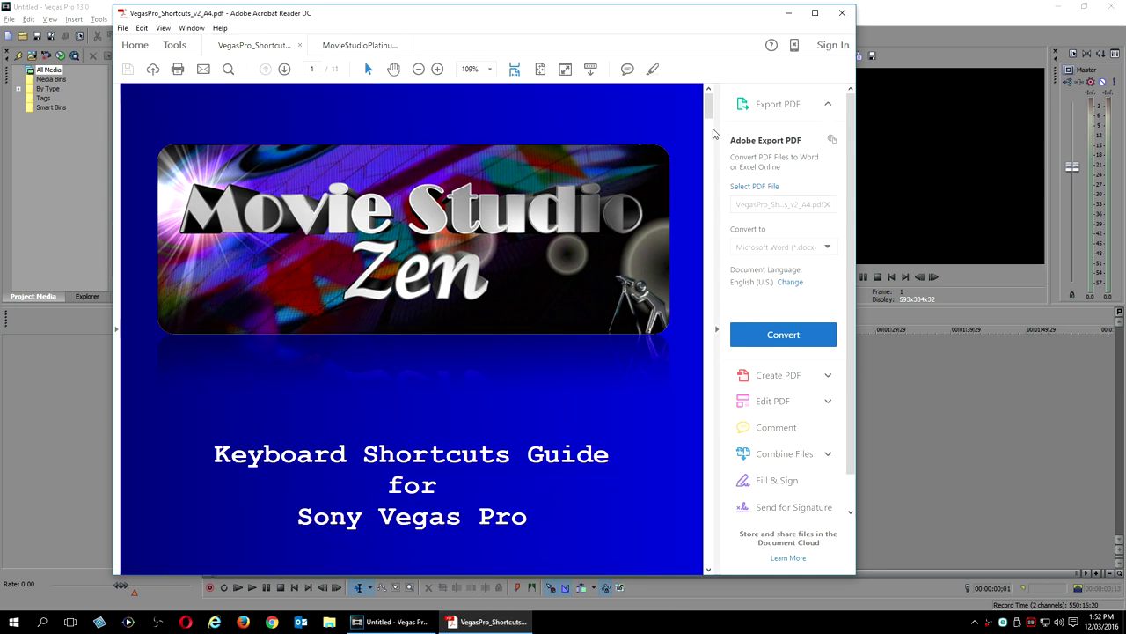
pyautogui.moveTo(710, 115); pyautogui.dragTo(708, 200)
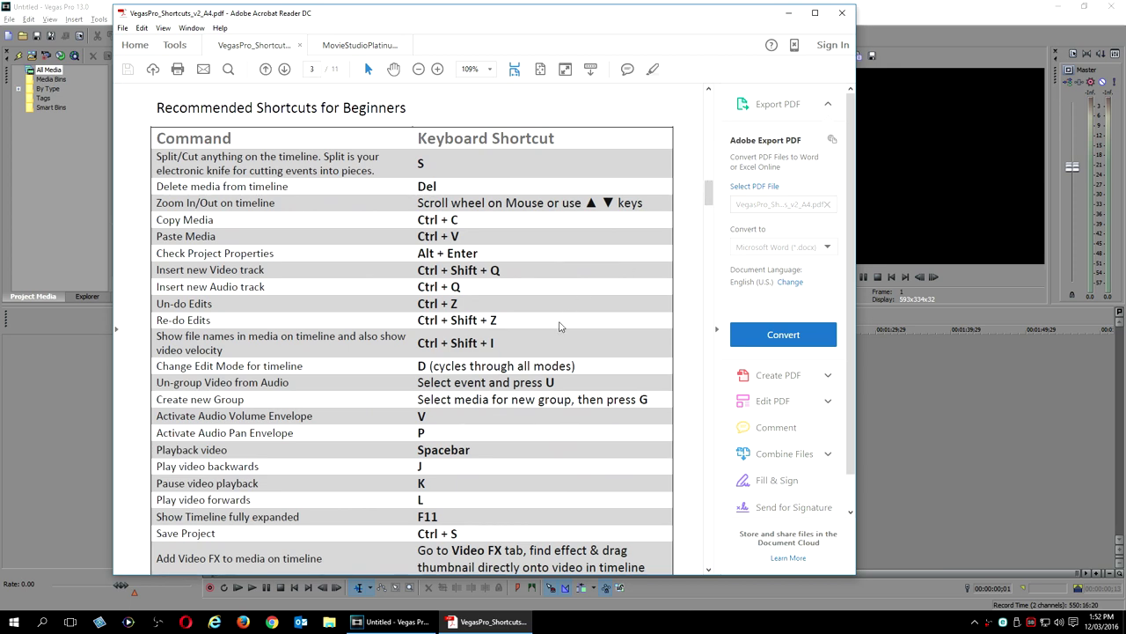
pyautogui.scroll(-3, 559, 327)
pyautogui.scroll(-5, 559, 326)
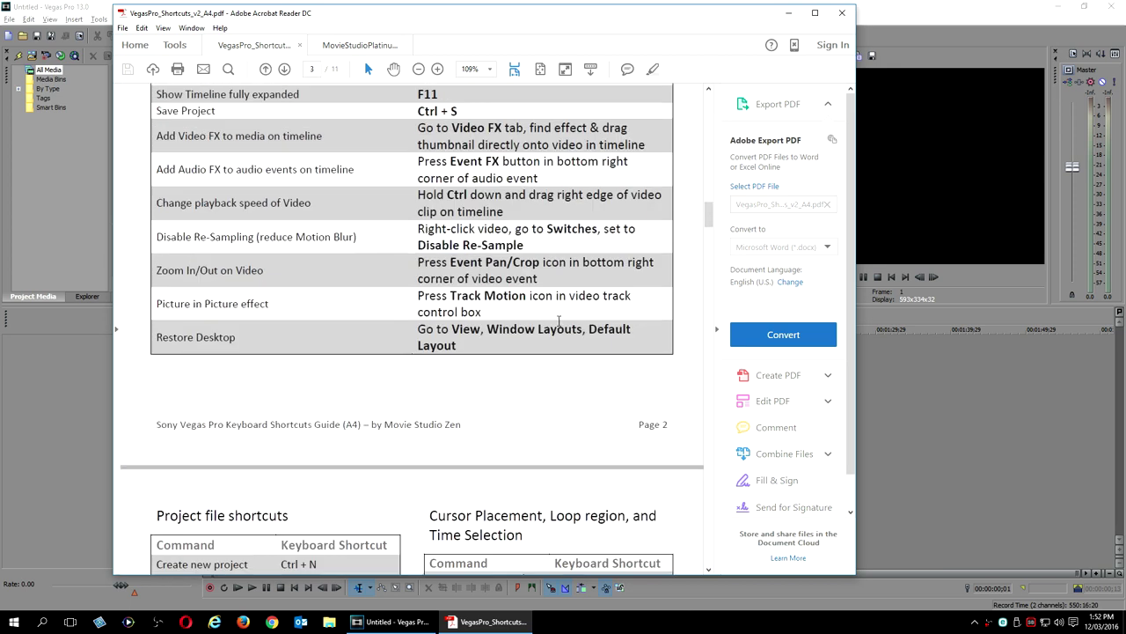
pyautogui.scroll(-5, 559, 327)
pyautogui.scroll(-5, 559, 324)
pyautogui.scroll(-5, 558, 322)
pyautogui.scroll(-5, 559, 321)
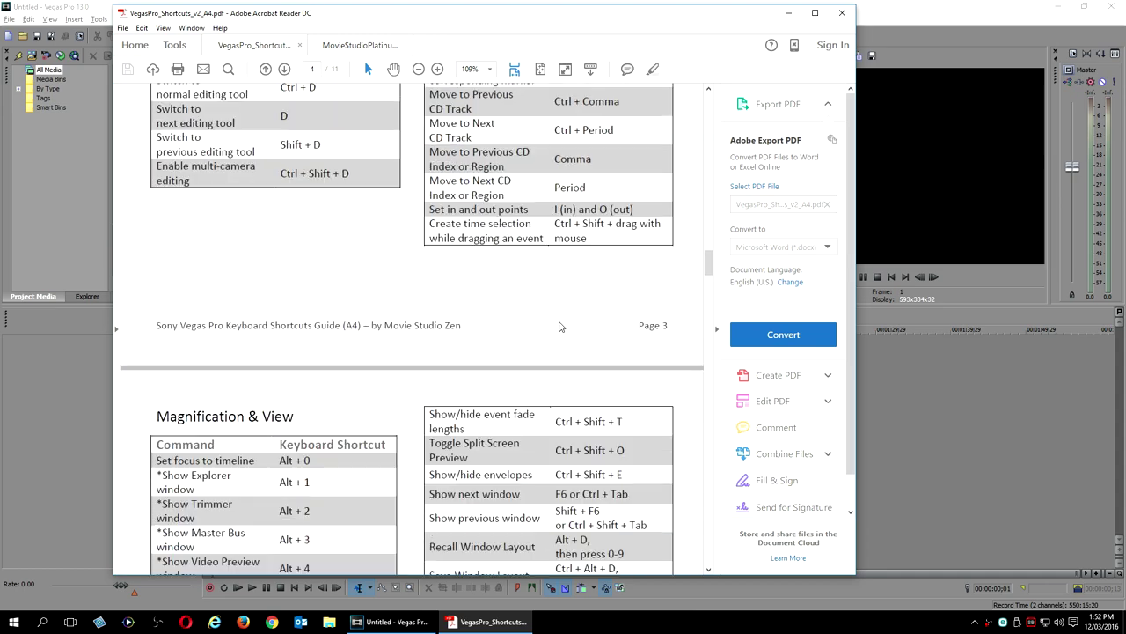
pyautogui.scroll(-5, 559, 321)
pyautogui.scroll(-5, 559, 321)
pyautogui.scroll(-5, 559, 321)
pyautogui.scroll(-5, 559, 322)
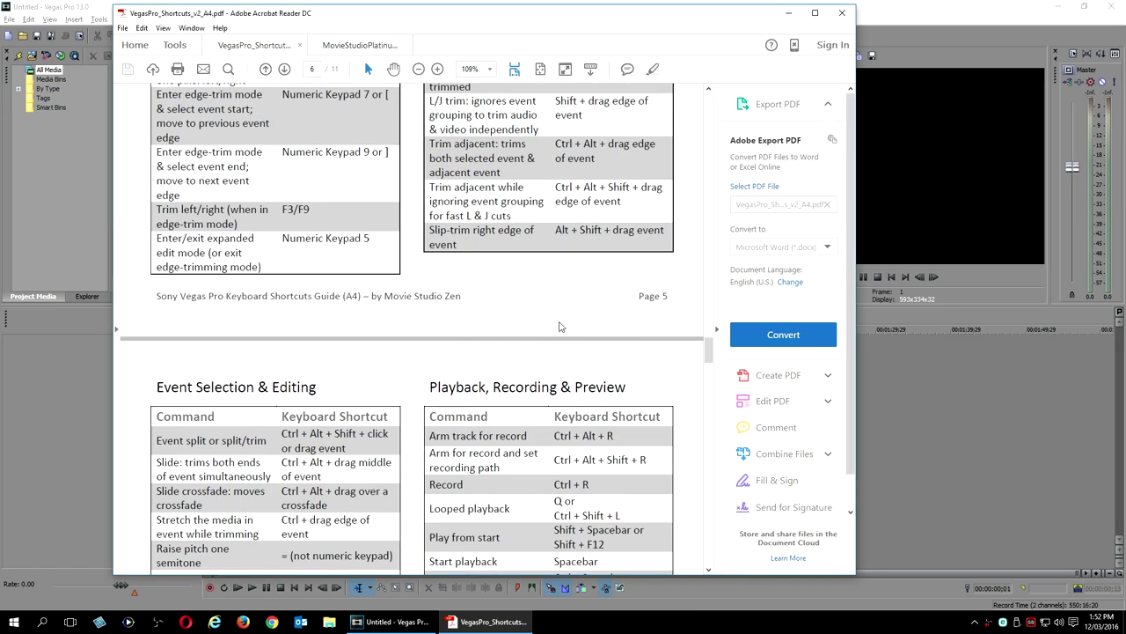
pyautogui.scroll(-5, 559, 321)
pyautogui.scroll(-5, 559, 321)
pyautogui.scroll(5, 559, 323)
pyautogui.scroll(5, 558, 326)
pyautogui.scroll(5, 558, 330)
pyautogui.scroll(3, 558, 334)
pyautogui.scroll(5, 557, 334)
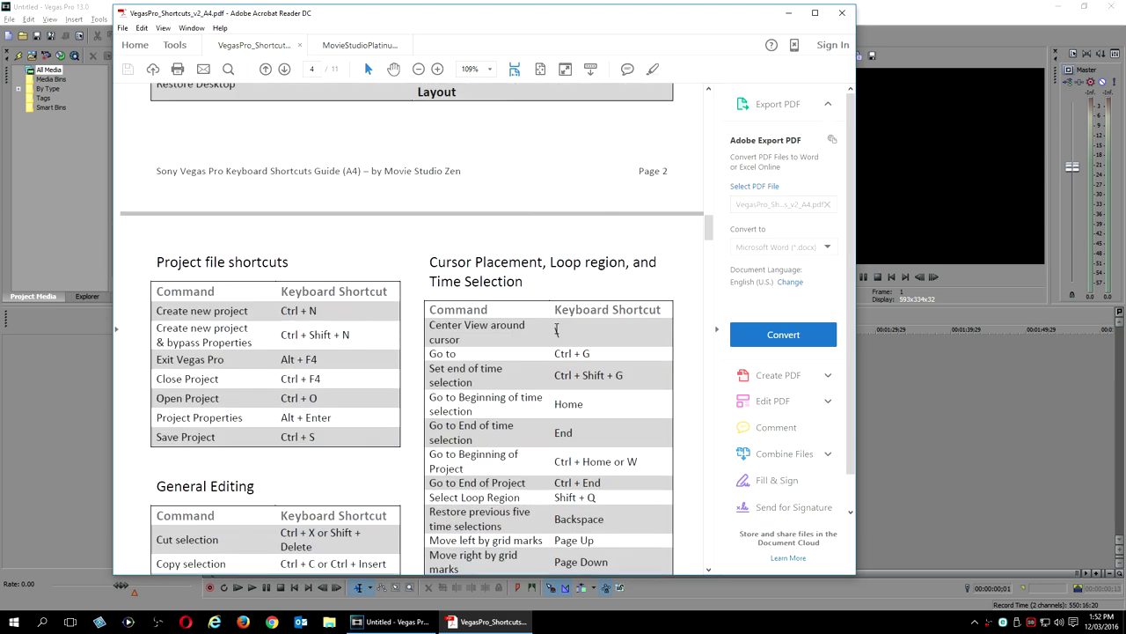
pyautogui.scroll(3, 557, 334)
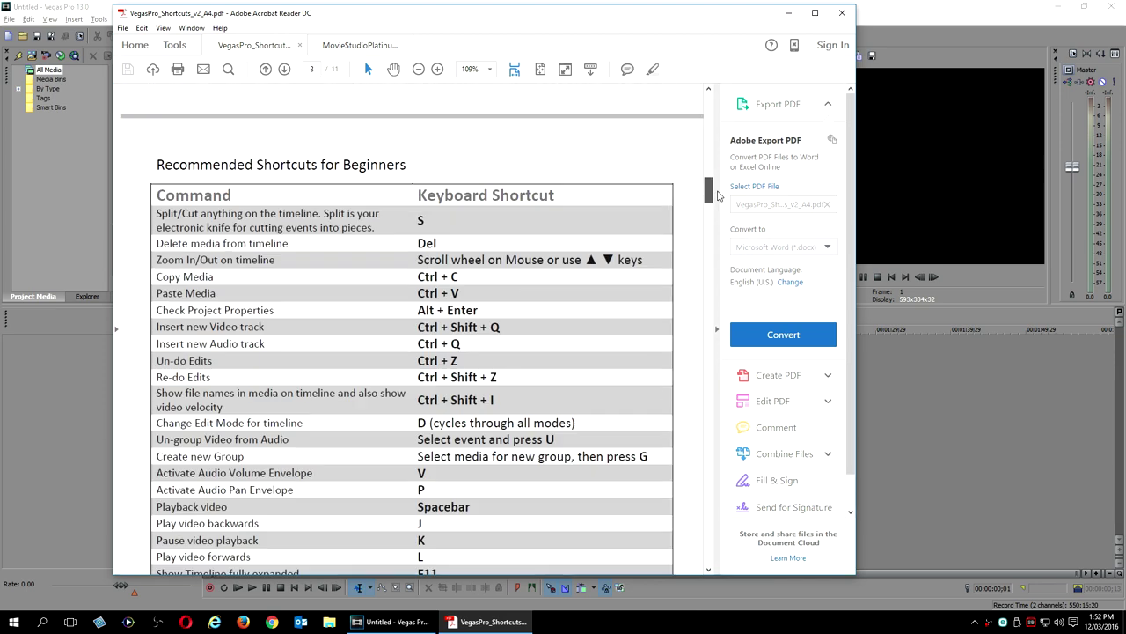
pyautogui.moveTo(713, 220); pyautogui.dragTo(727, 110)
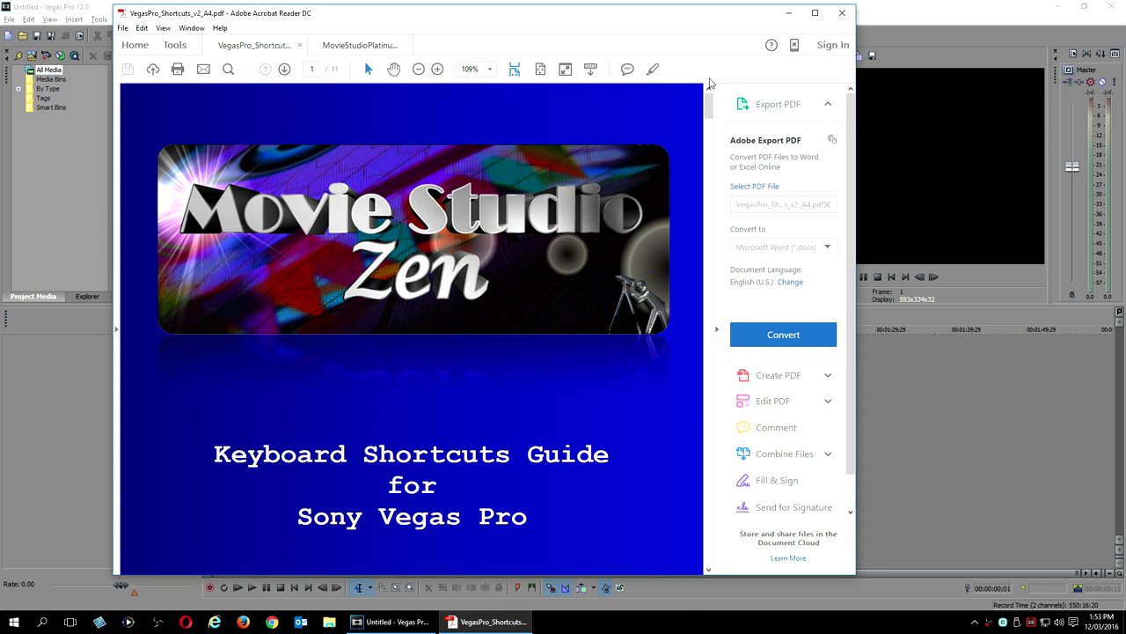
# Hide the PDF guide, then show and dismiss the Open and New Project dialogs (Ctrl+O, Ctrl+N).
pyautogui.click(788, 12)
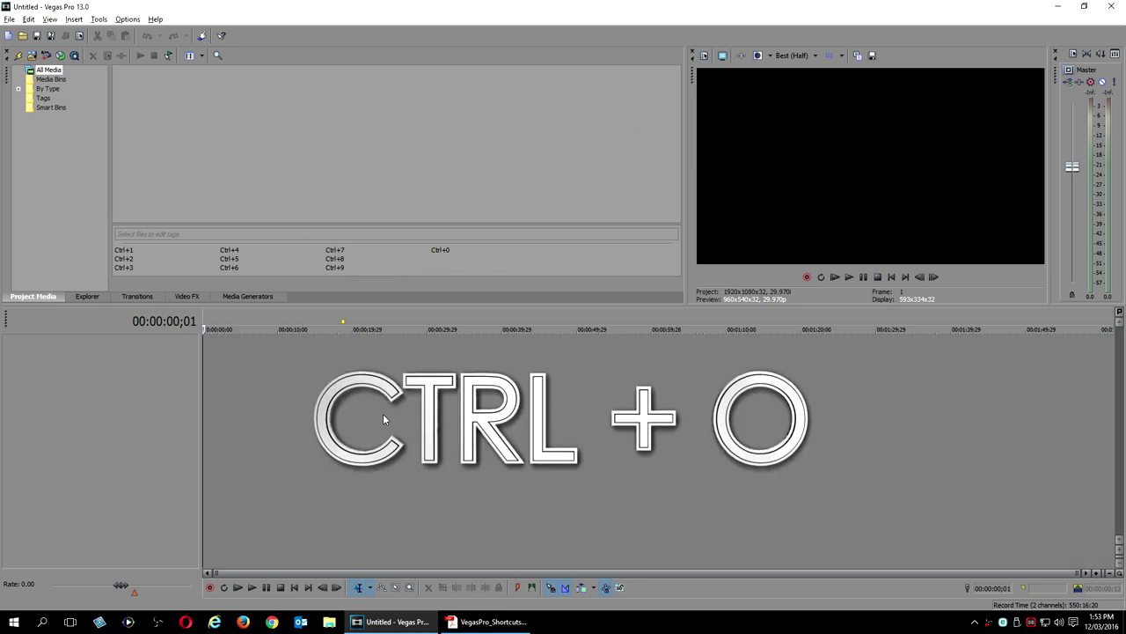
pyautogui.hotkey('ctrl', 'o')
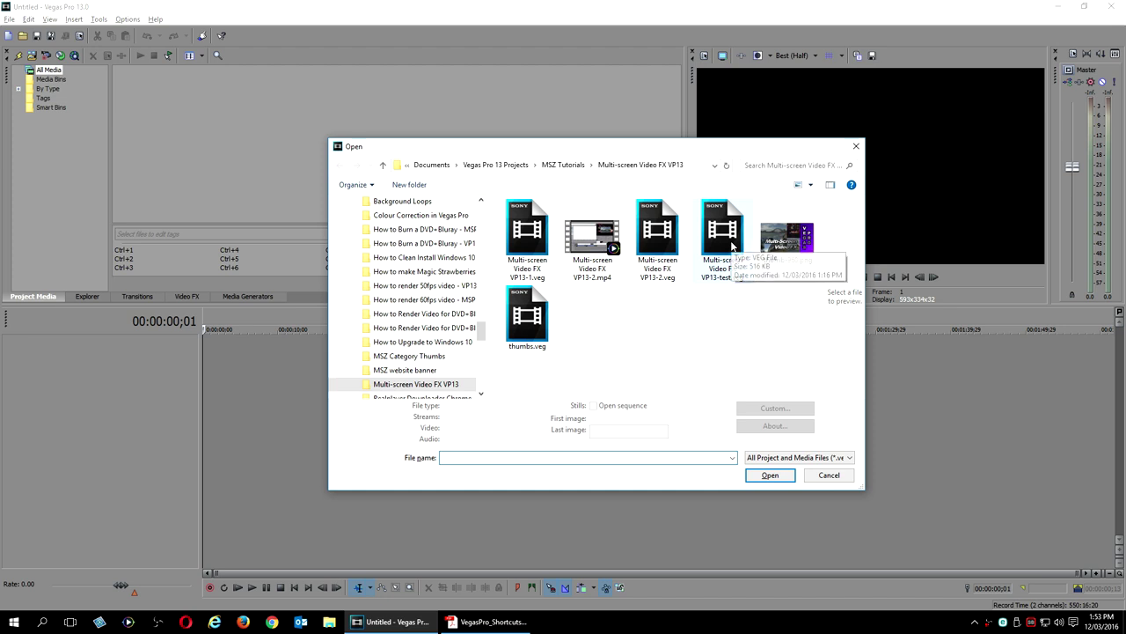
pyautogui.click(852, 147)
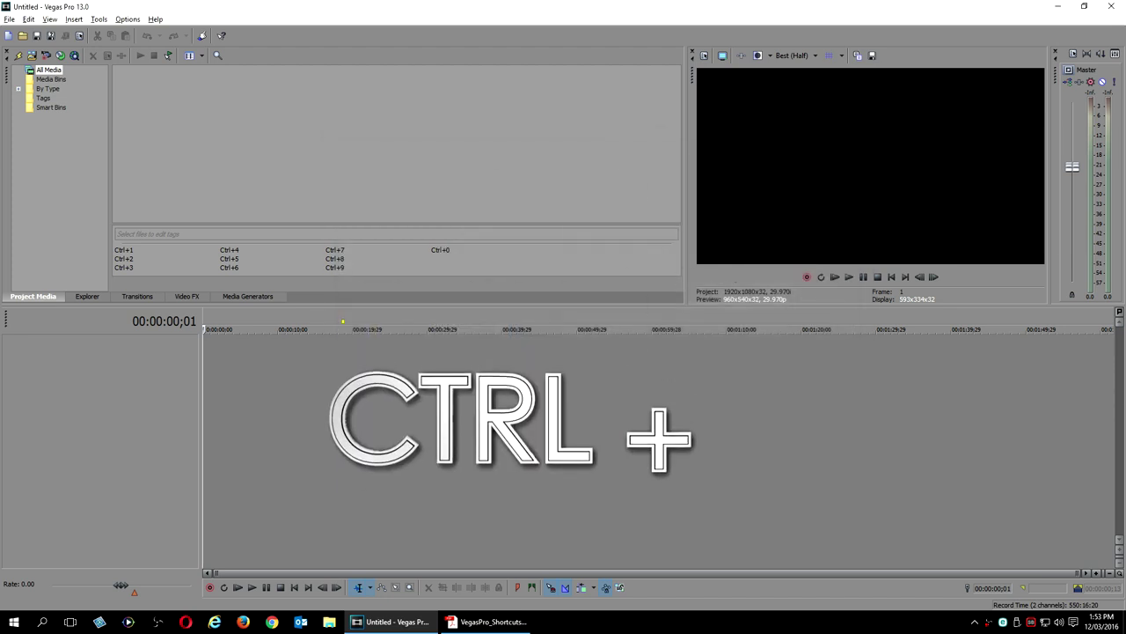
pyautogui.hotkey('ctrl', 'n')
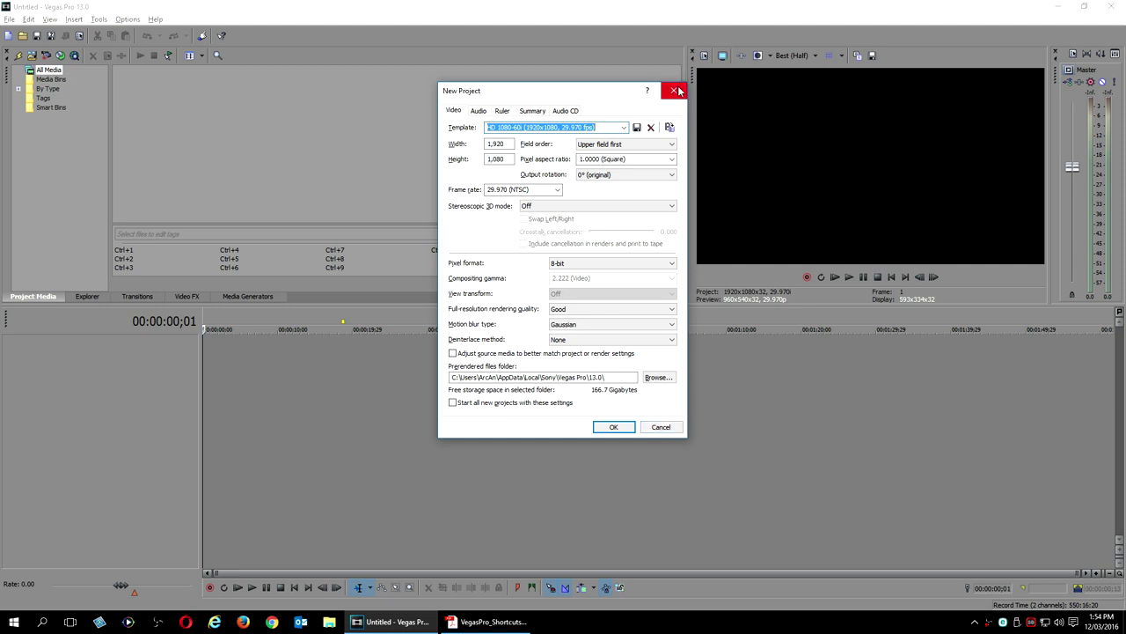
pyautogui.click(674, 90)
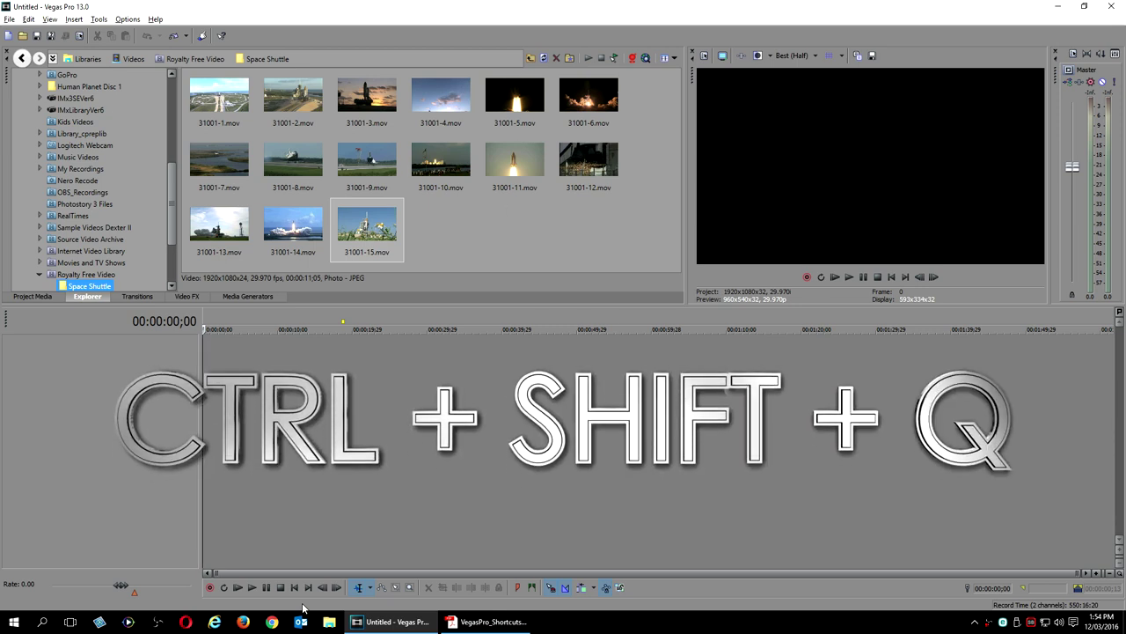
# Add two video tracks with Ctrl+Shift+Q and two audio tracks with Ctrl+Q.
pyautogui.hotkey('ctrl', 'shift', 'q')
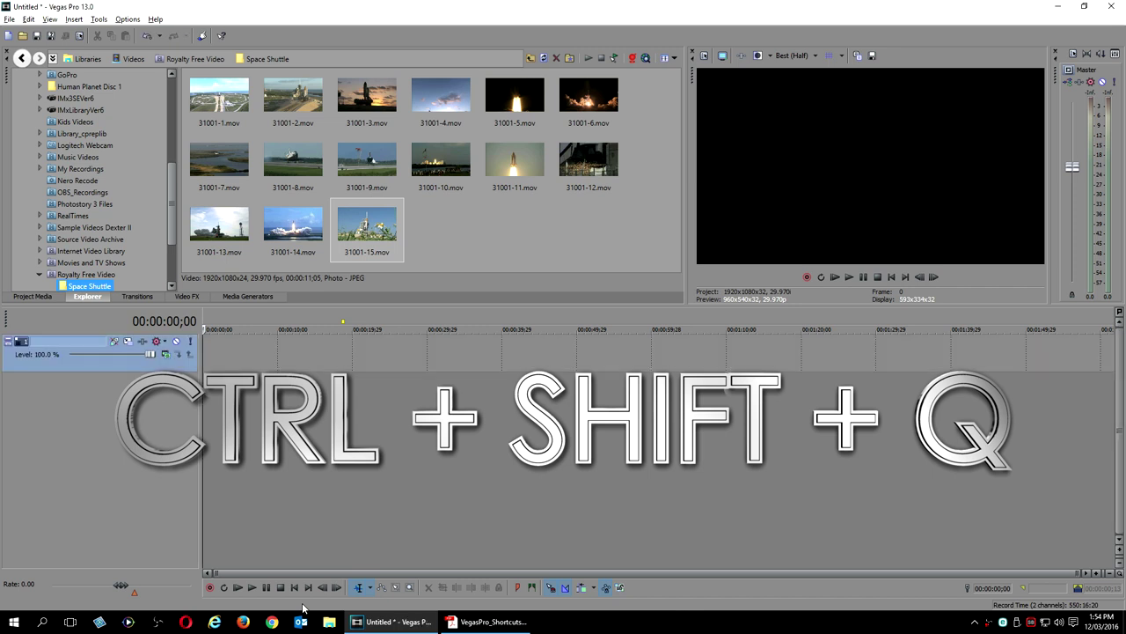
pyautogui.hotkey('ctrl', 'shift', 'q')
pyautogui.hotkey('ctrl', 'shift', 'q')
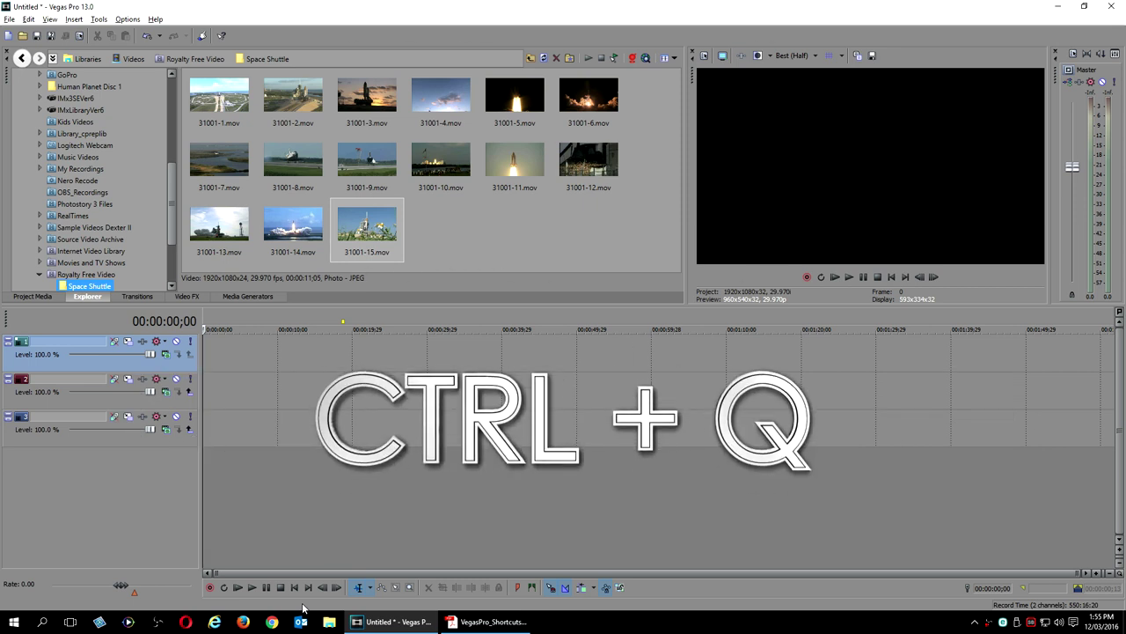
pyautogui.hotkey('ctrl', 'q')
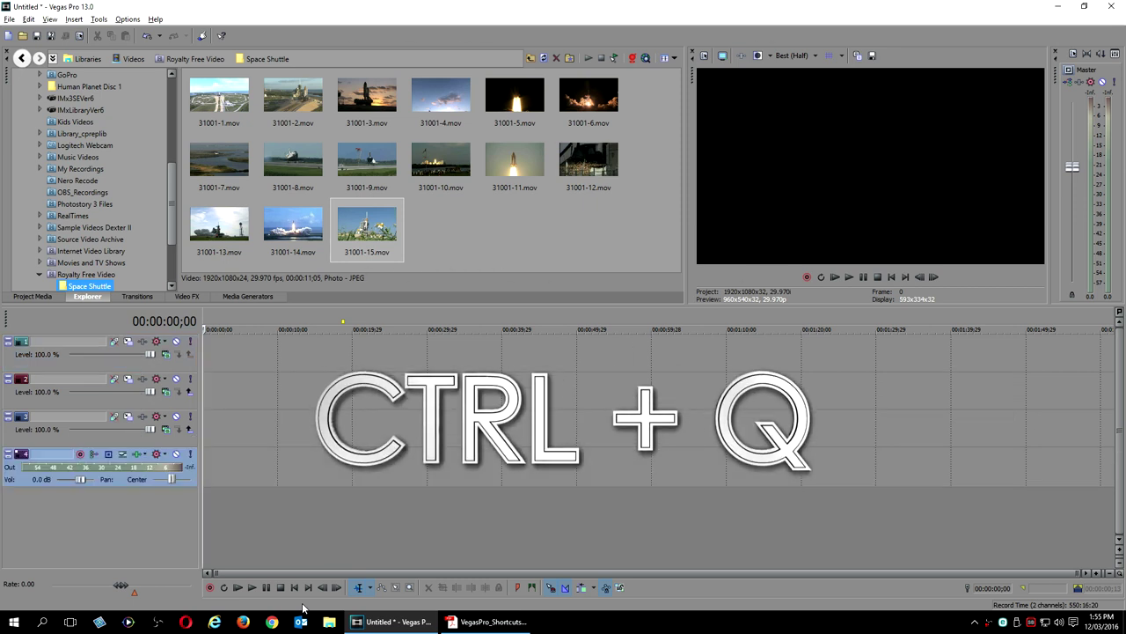
pyautogui.hotkey('ctrl', 'q')
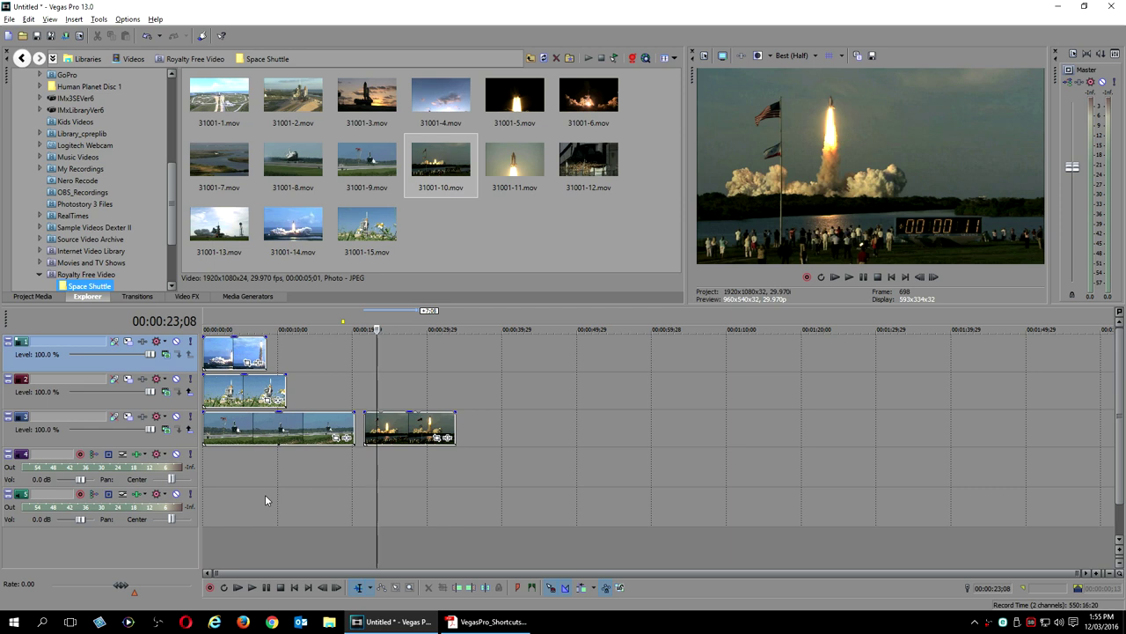
pyautogui.press('`')
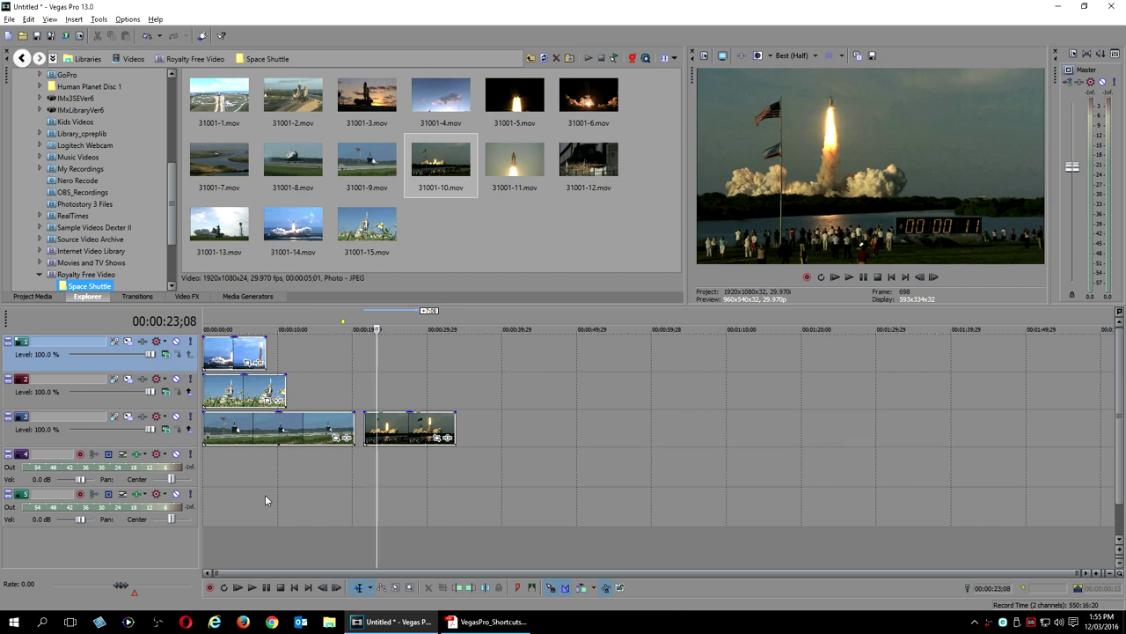
pyautogui.press('`')
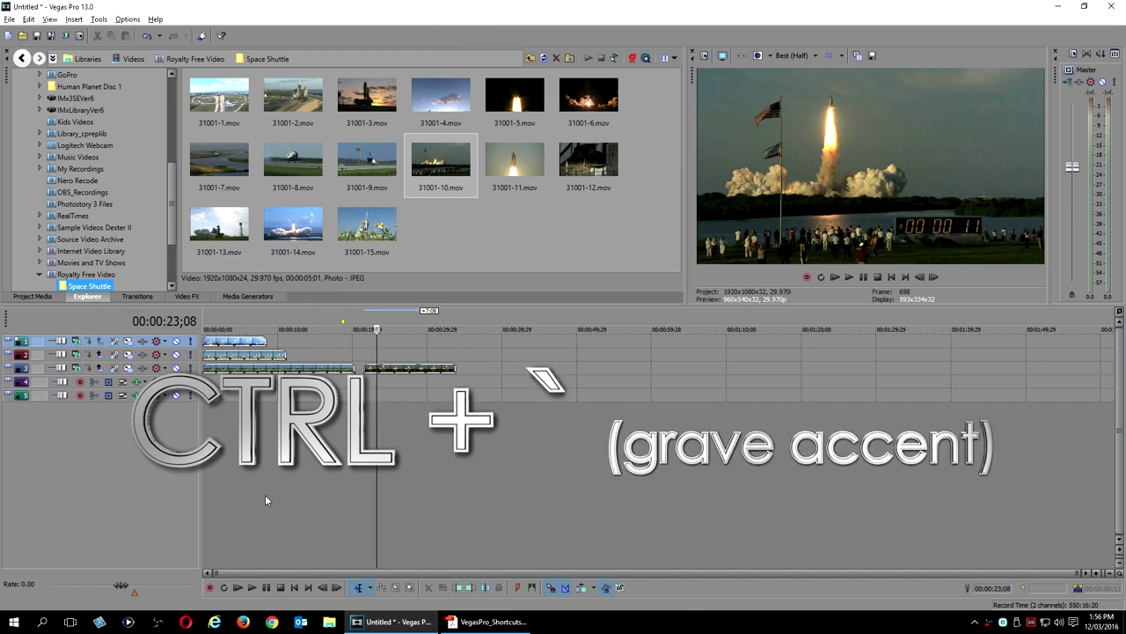
pyautogui.hotkey('ctrl', '`')
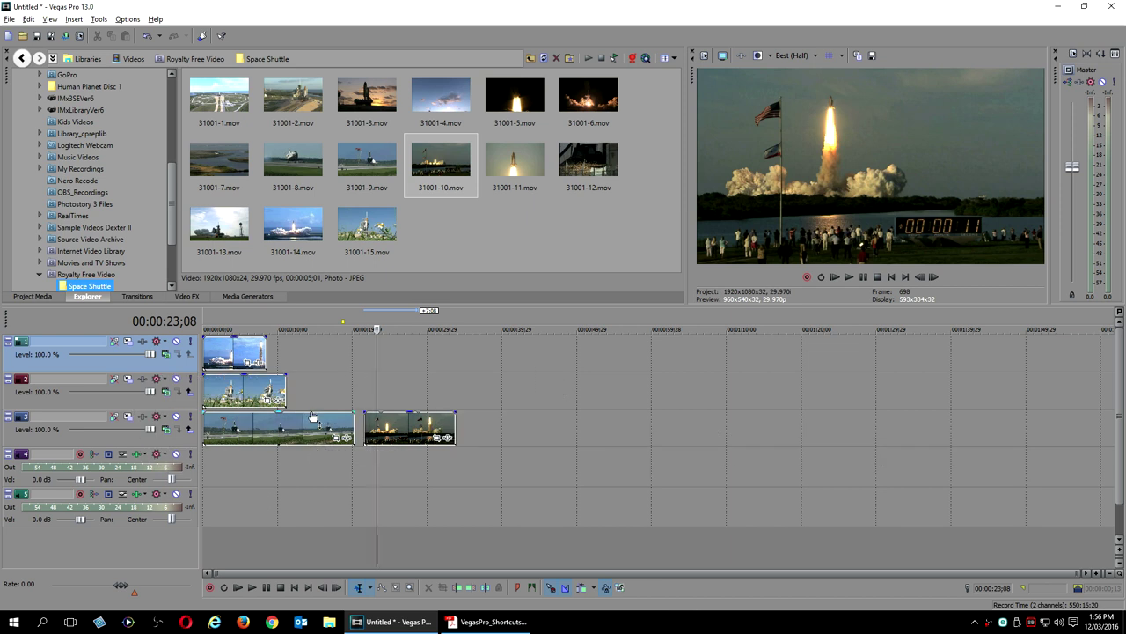
# Split track 3's first clip at 00:00:14;24 with S and select the short piece.
pyautogui.click(313, 393)
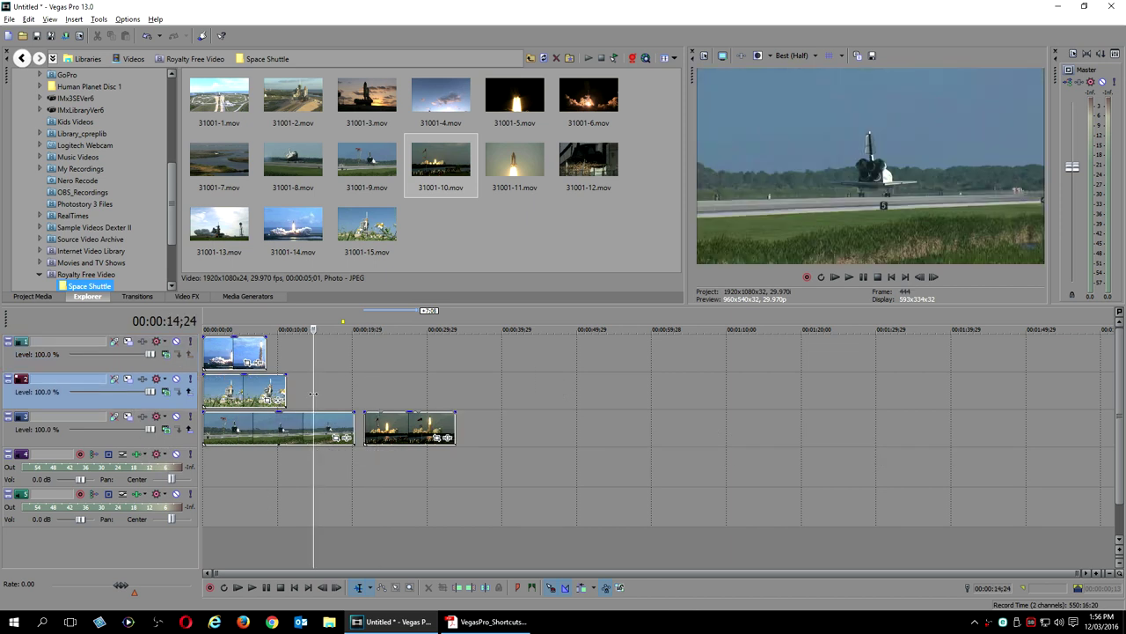
pyautogui.press('s')
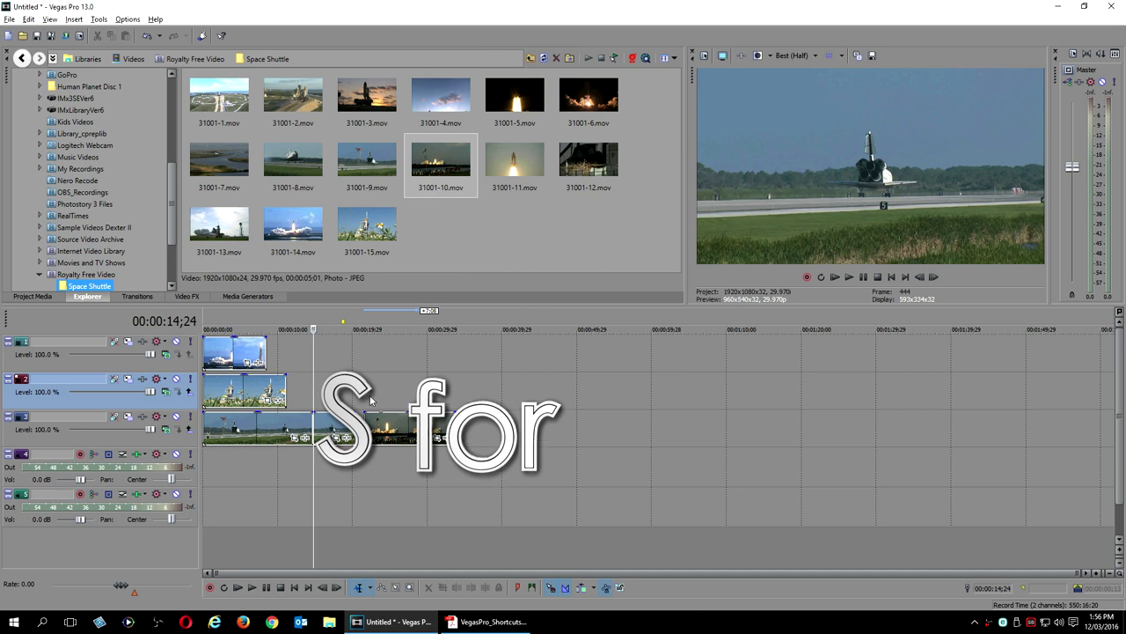
pyautogui.click(423, 384)
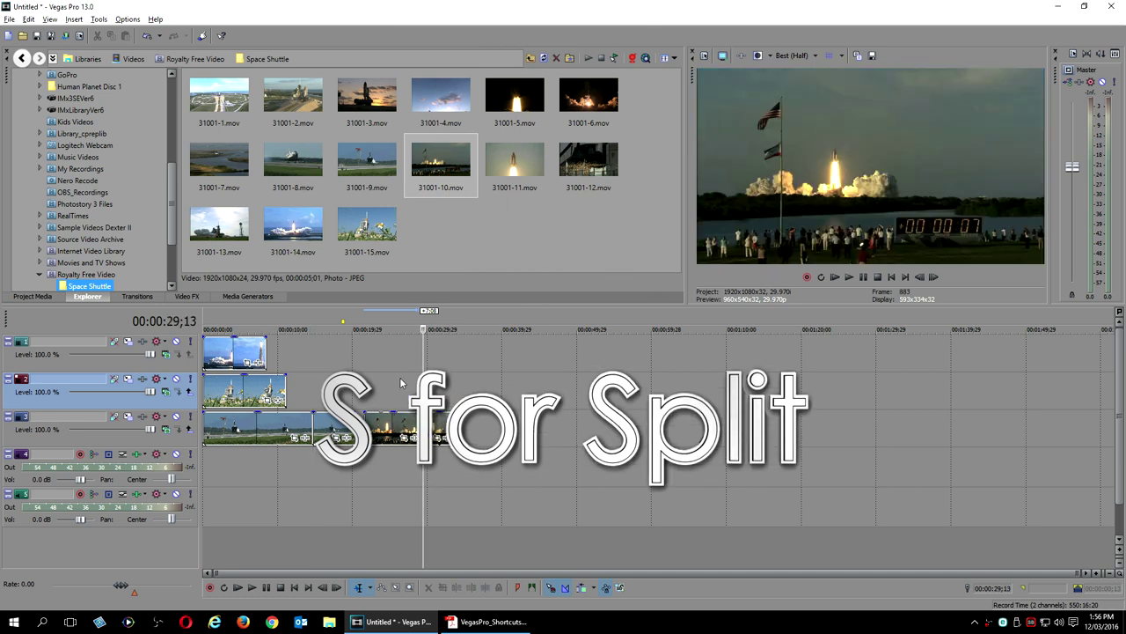
pyautogui.click(401, 382)
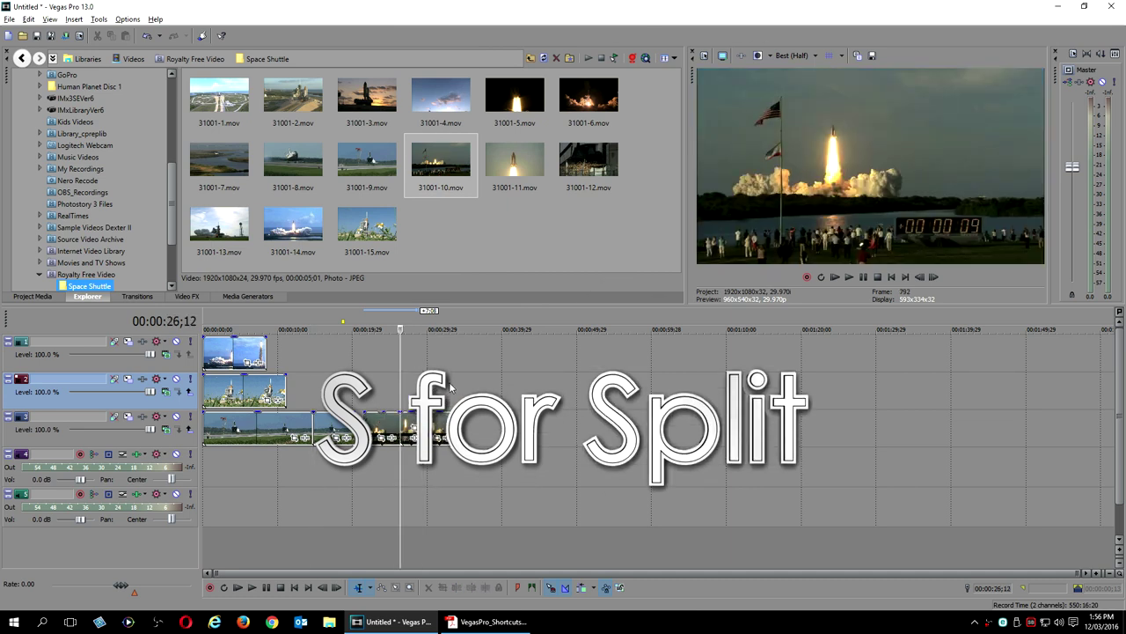
pyautogui.rightClick(329, 428)
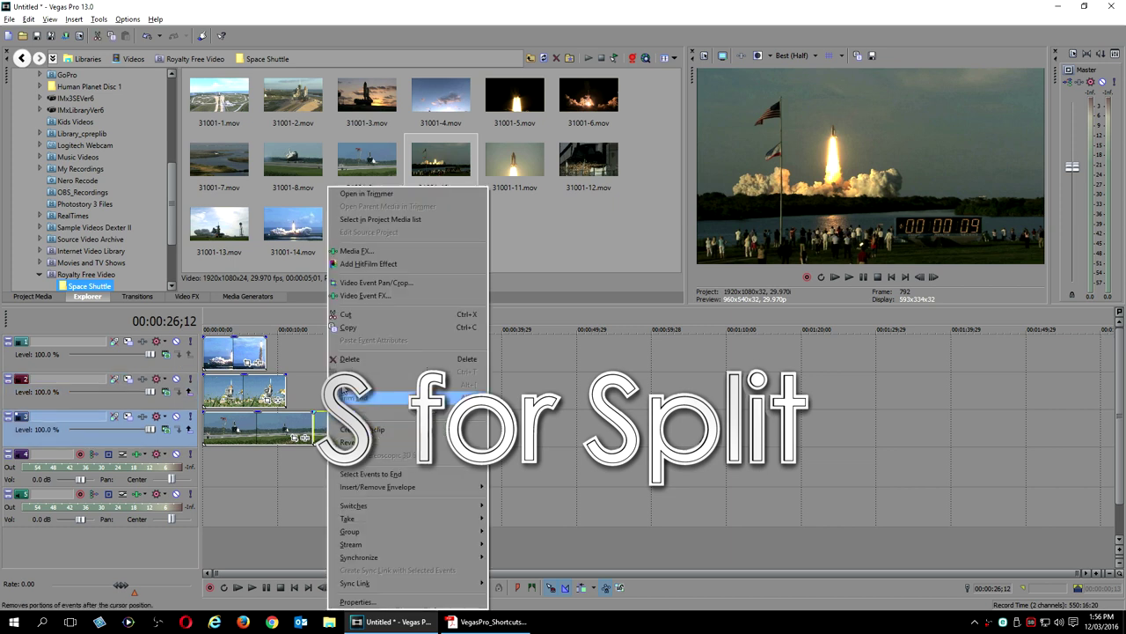
pyautogui.click(324, 367)
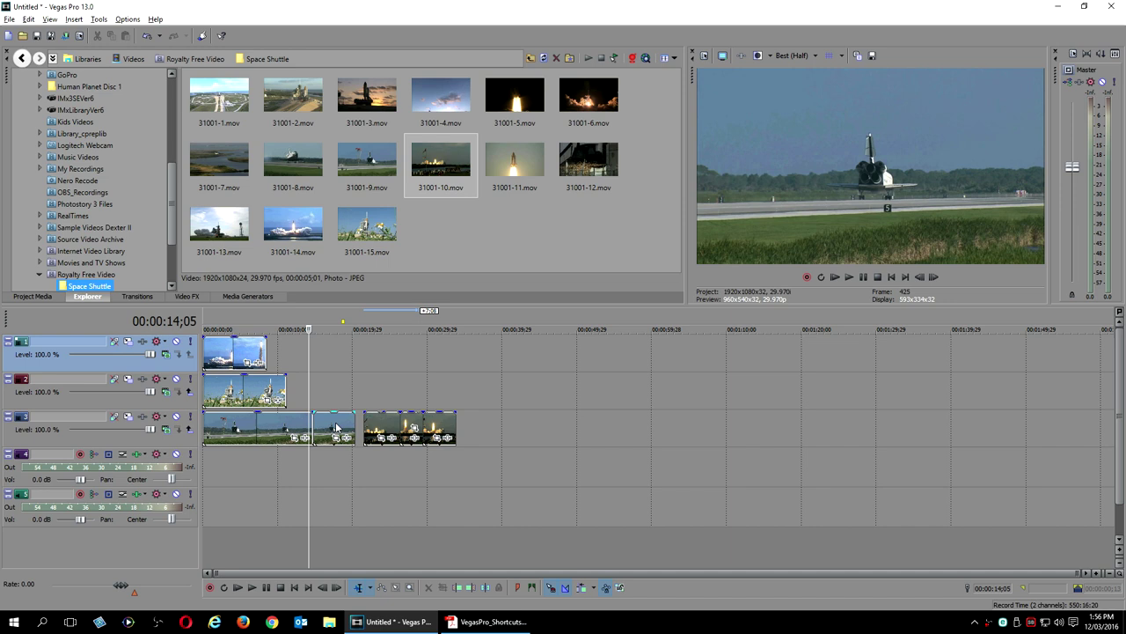
pyautogui.click(335, 429)
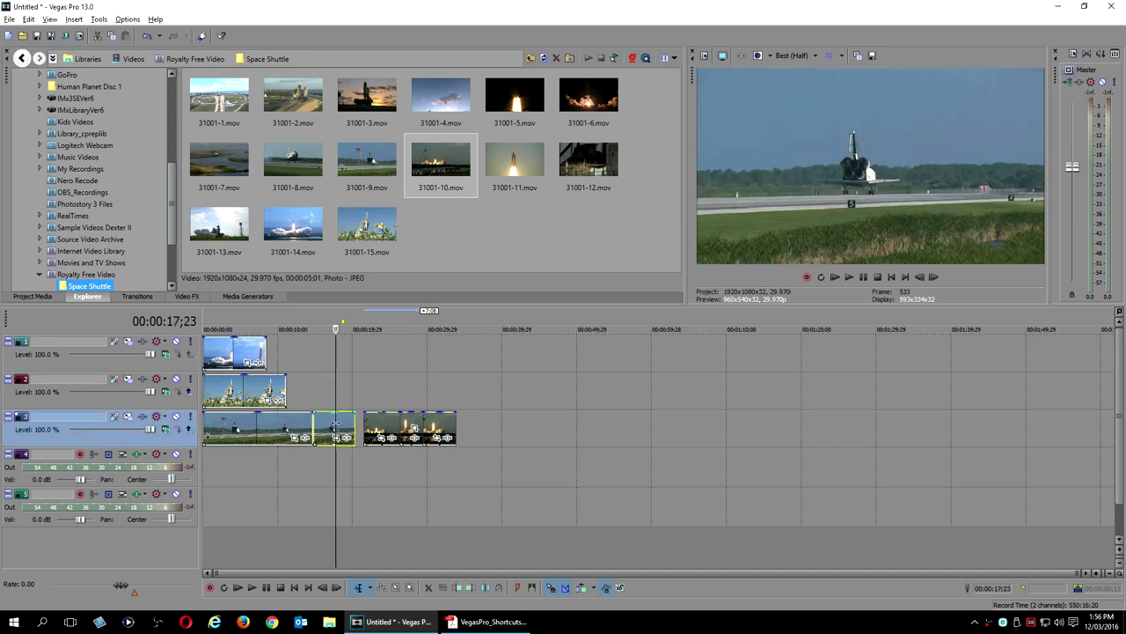
# Delete the short piece, close Video Event FX, and lengthen the launch clip's right edge.
pyautogui.press('Delete')
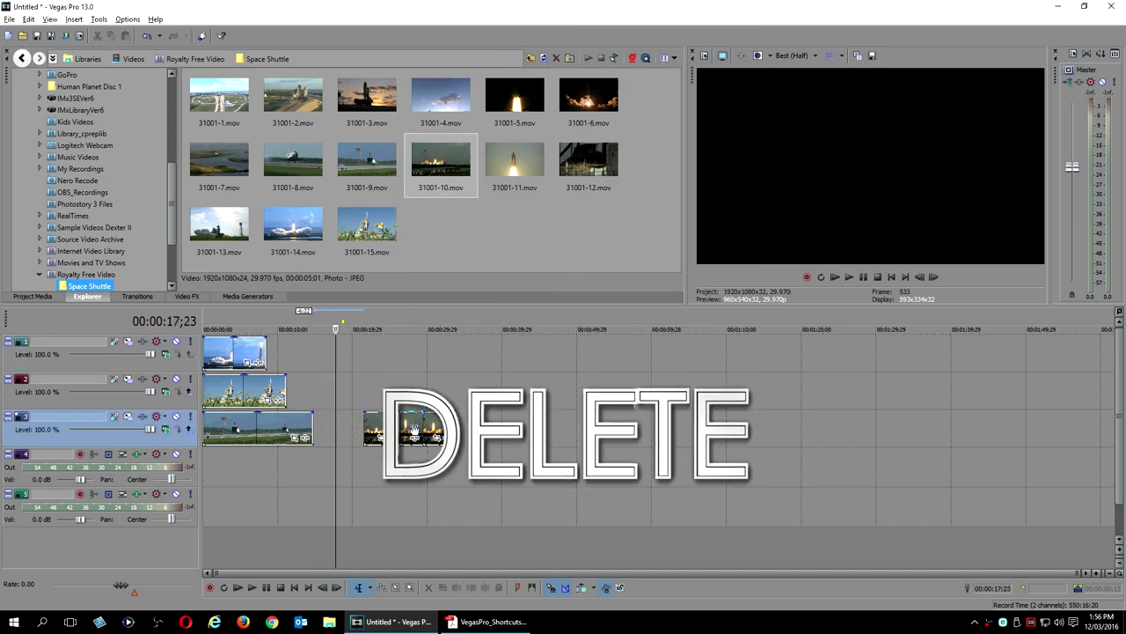
pyautogui.click(507, 96)
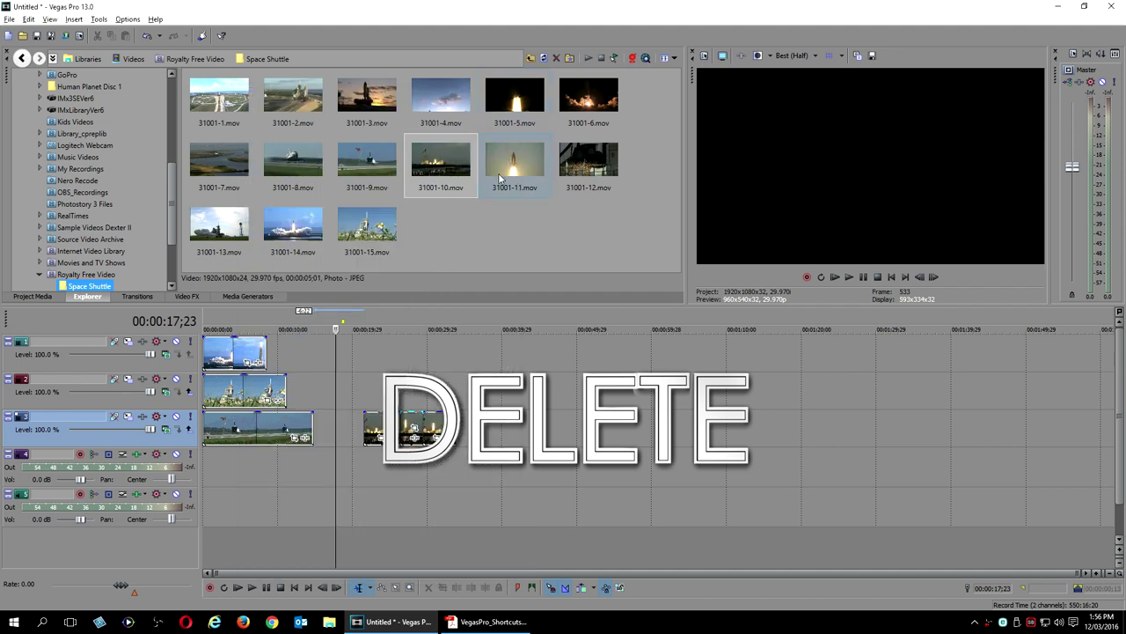
pyautogui.press('End')
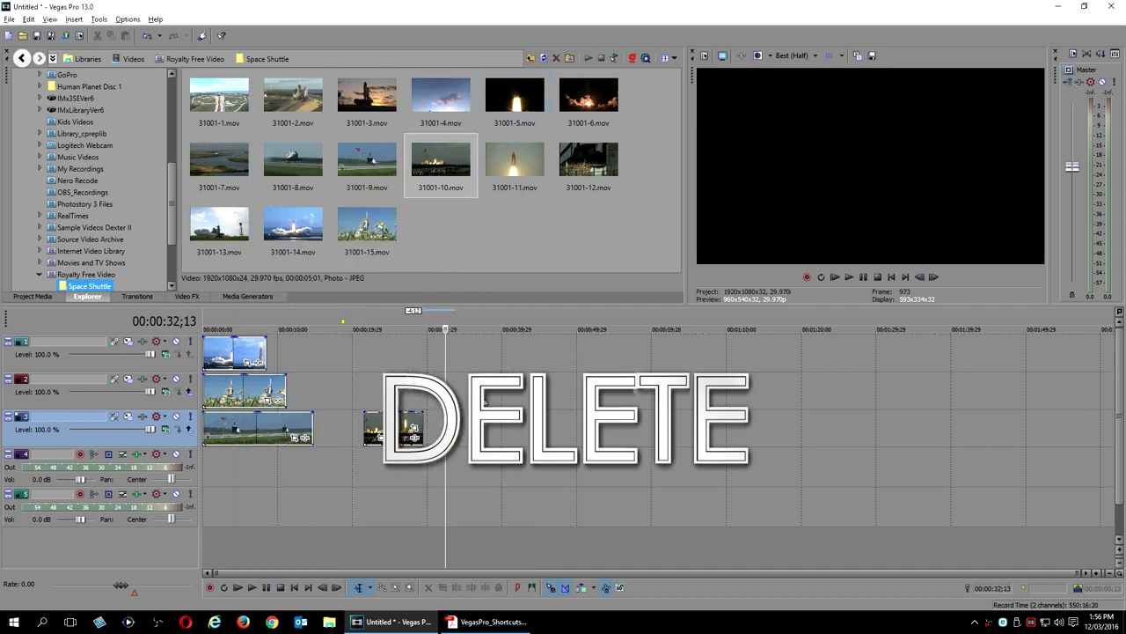
pyautogui.moveTo(422, 431); pyautogui.dragTo(626, 448)
# Stretch track 3's launch clip further and park the playhead near 0:33.
pyautogui.click(431, 472)
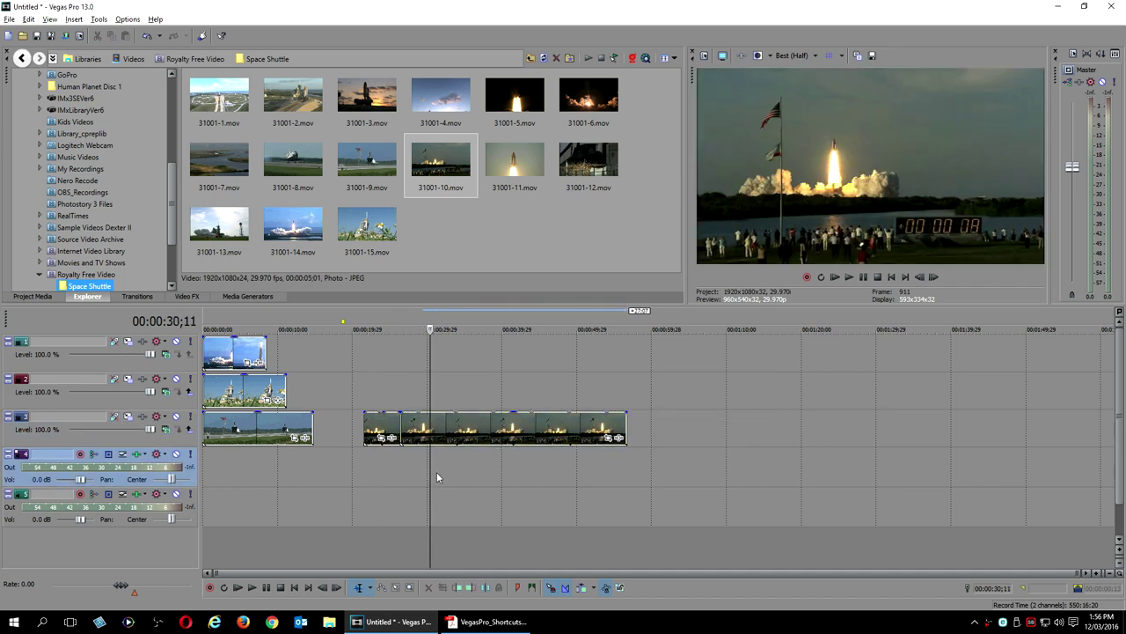
pyautogui.click(458, 471)
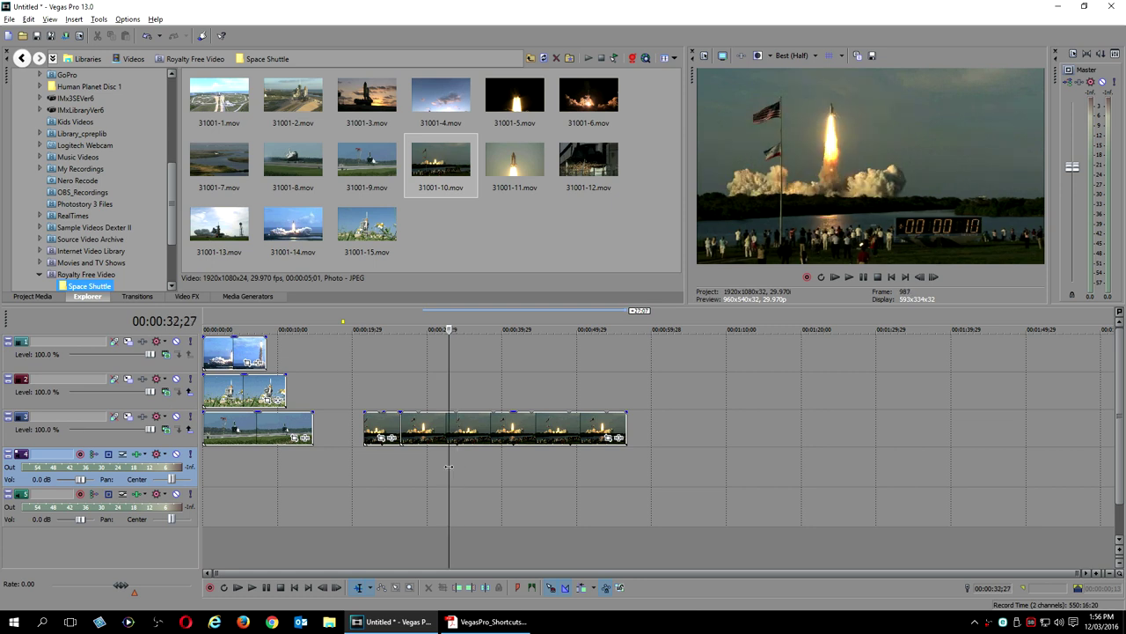
pyautogui.press('j')
pyautogui.press('k')
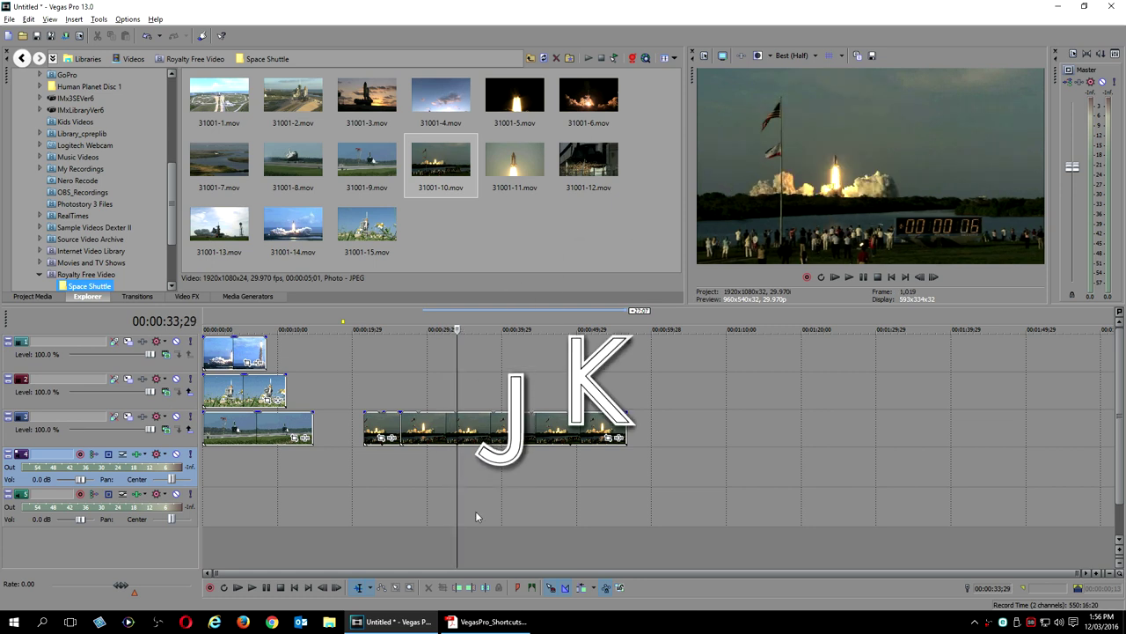
pyautogui.press('l')
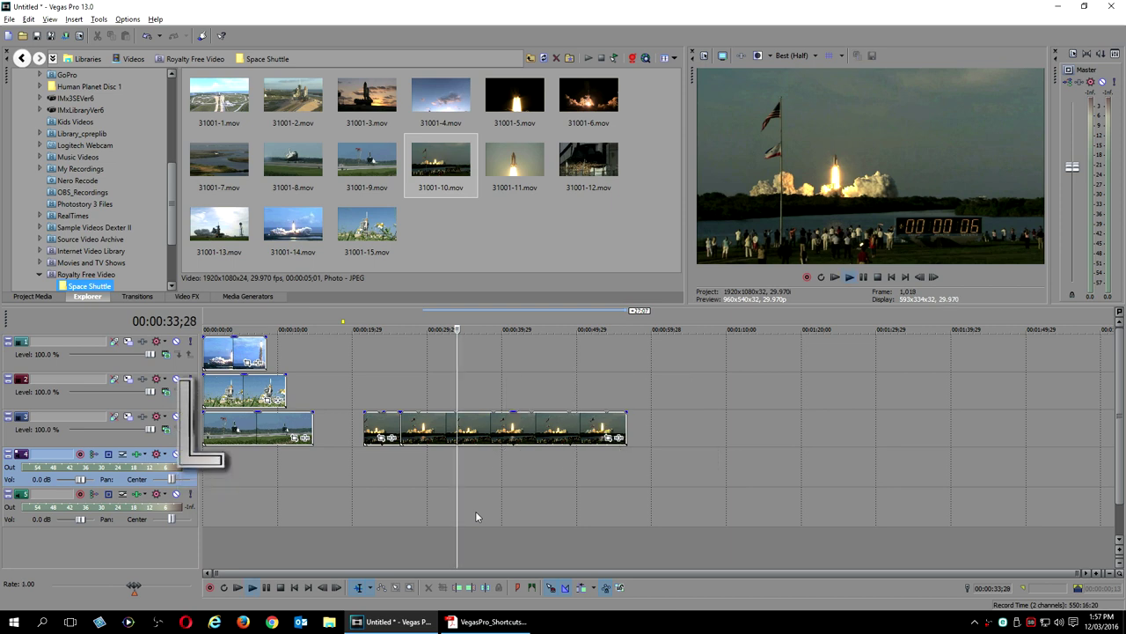
# Play forward with L up to 4x, stop with K, reverse with J, stop, then resume.
pyautogui.press('l')
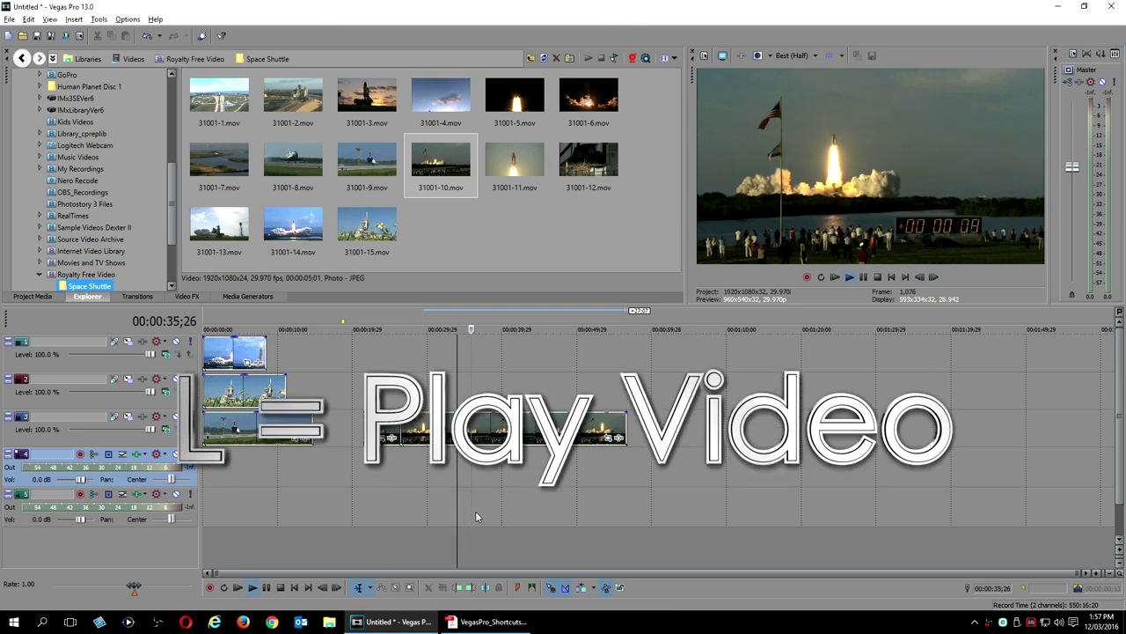
pyautogui.press('l')
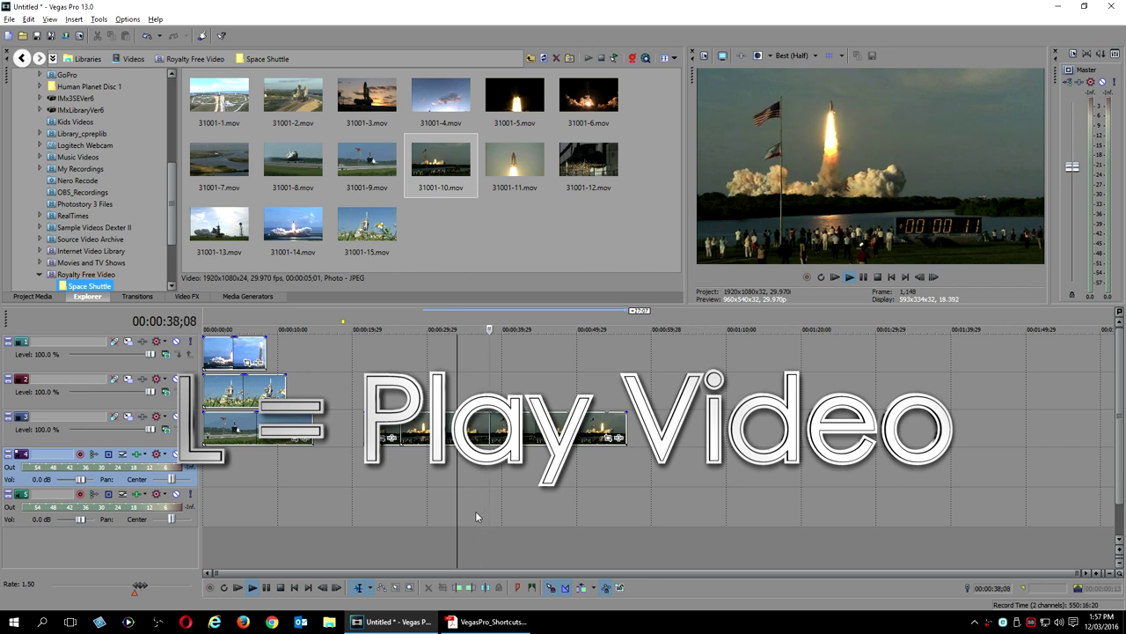
pyautogui.press('l')
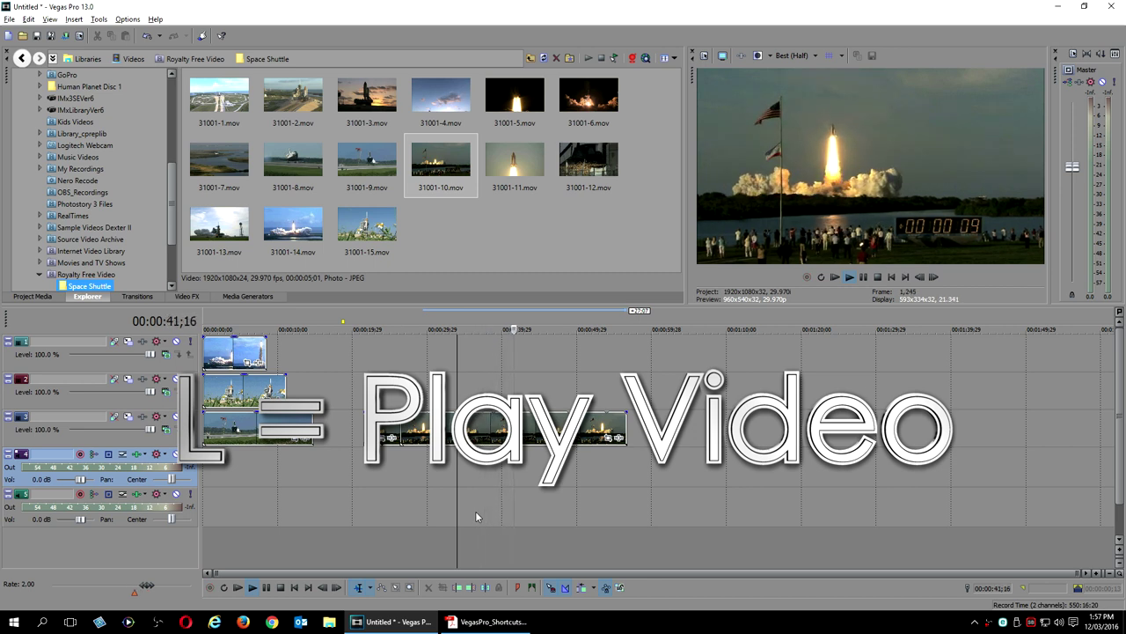
pyautogui.press('l')
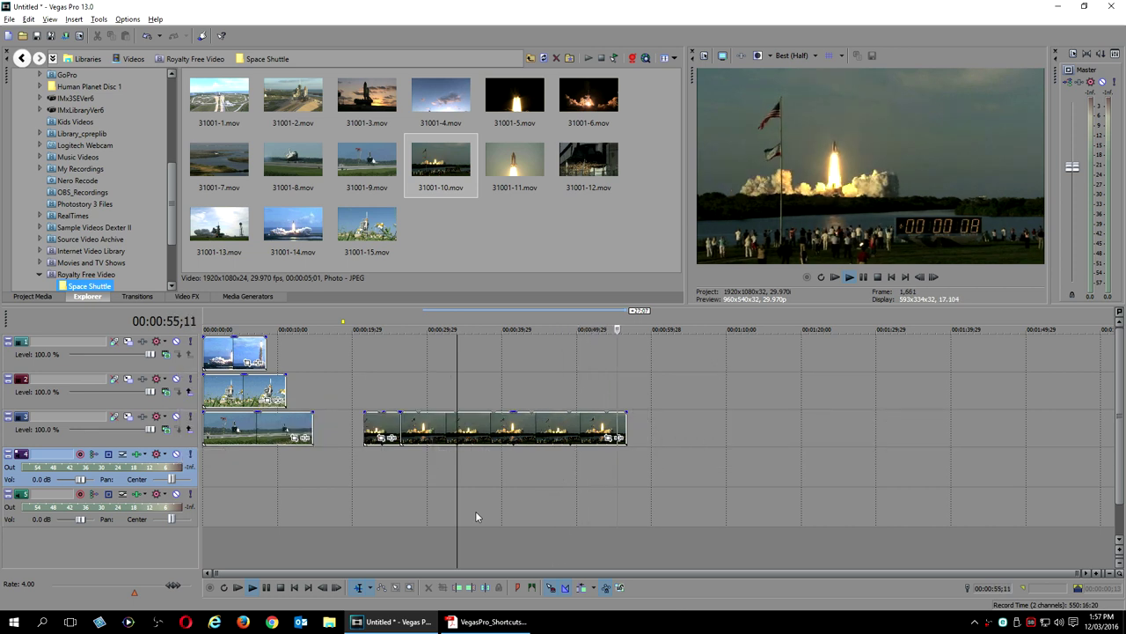
pyautogui.press('k')
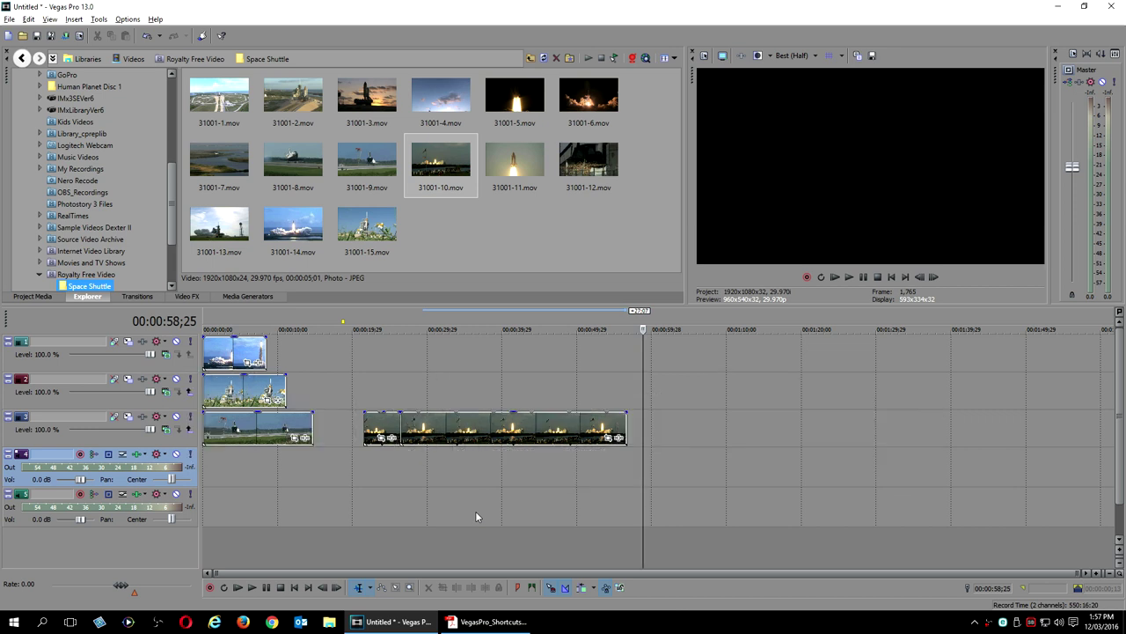
pyautogui.press('j')
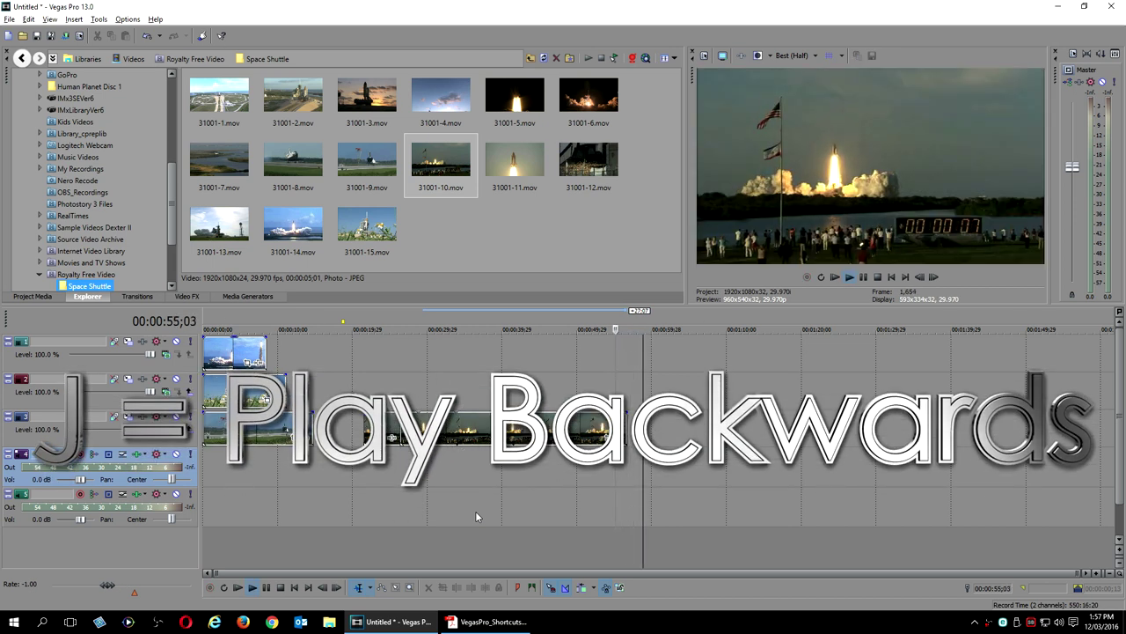
pyautogui.press('k')
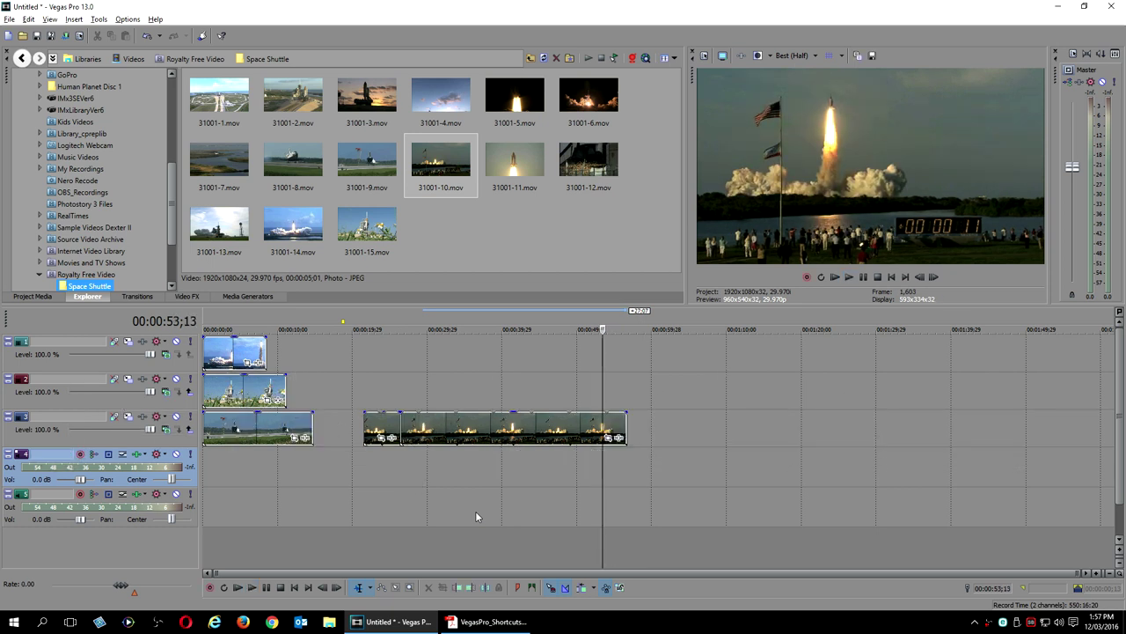
pyautogui.press('space')
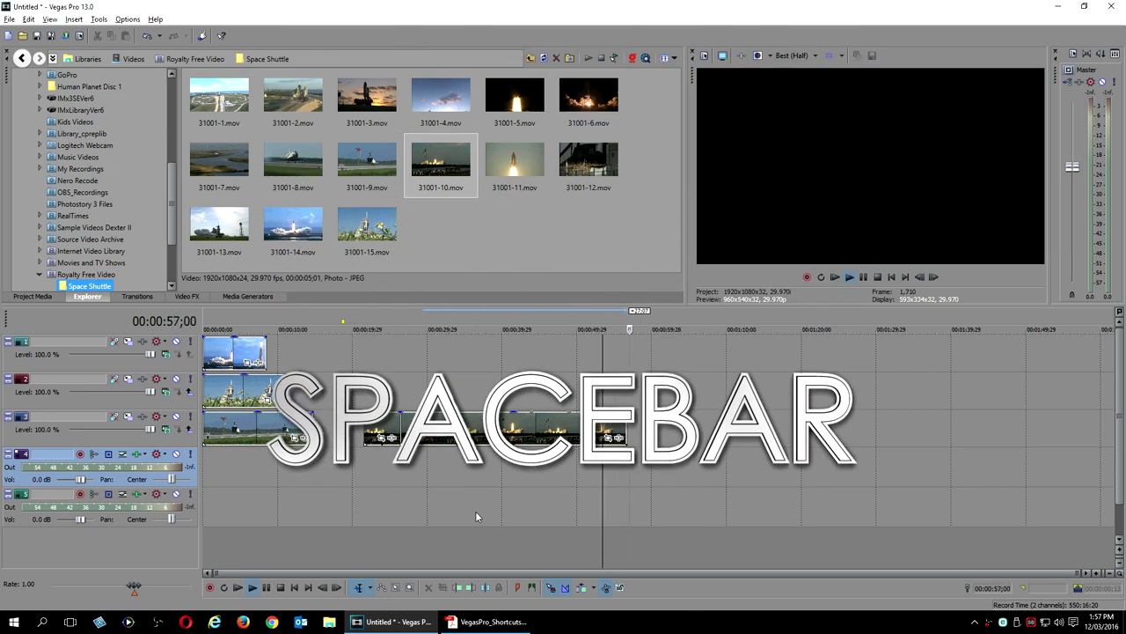
# Toggle playback with Spacebar, returning to the start point each time.
pyautogui.press('space')
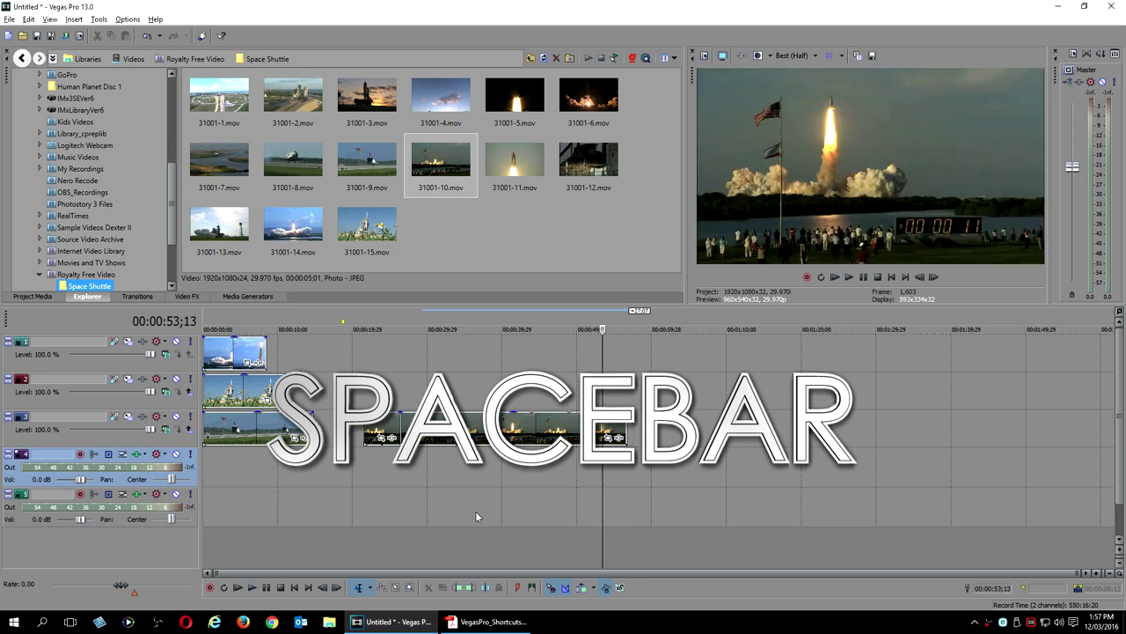
pyautogui.press('space')
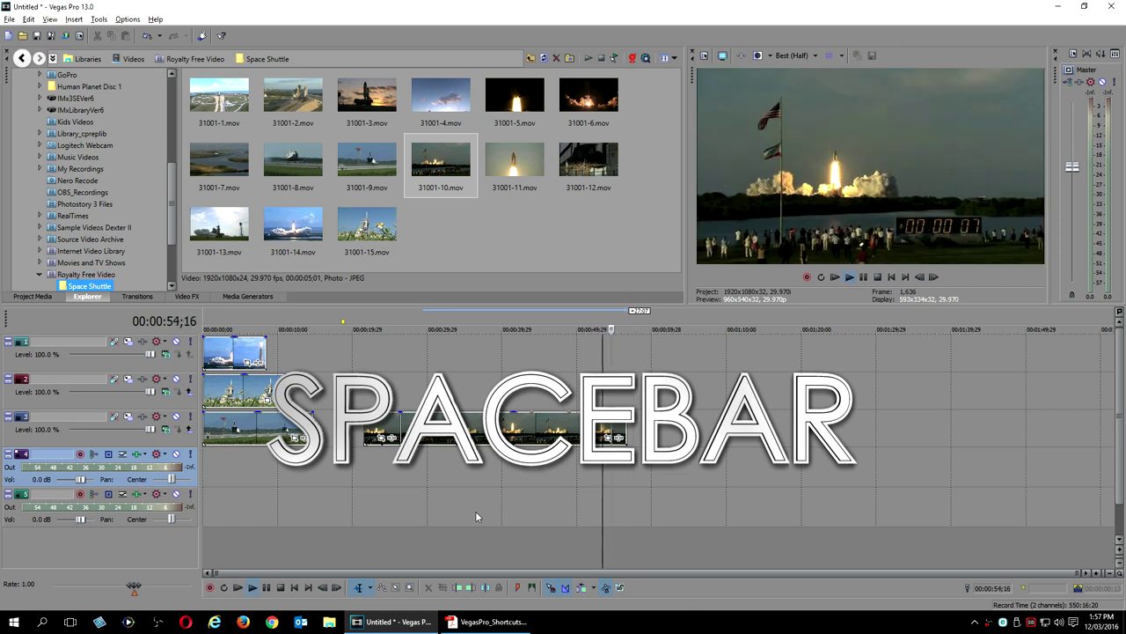
pyautogui.press('space')
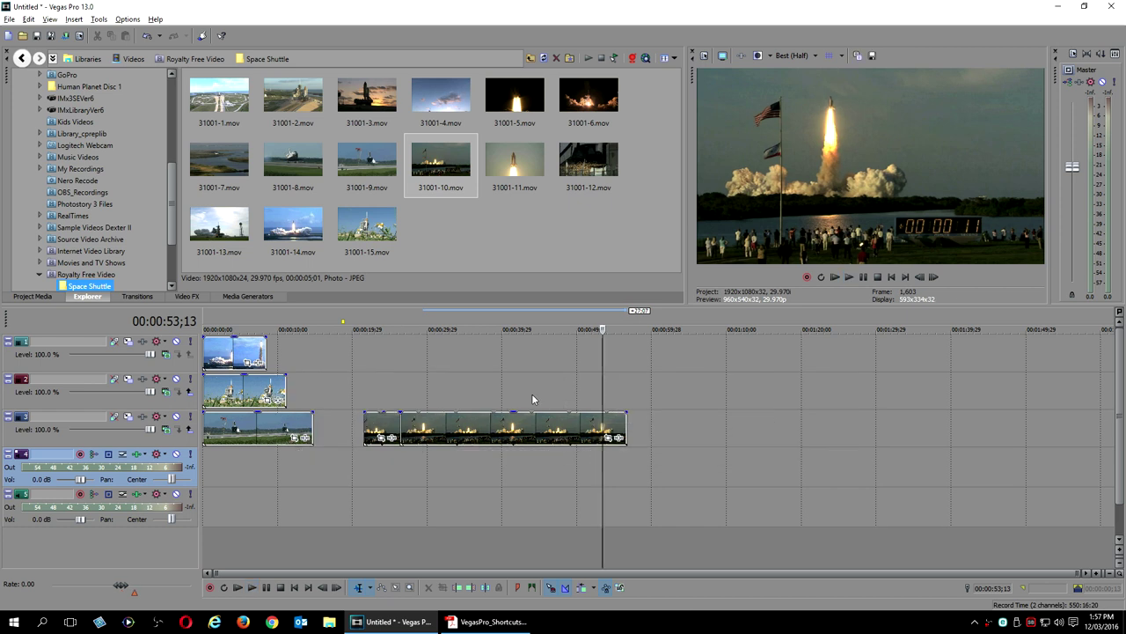
# Loop playback over a 0:43–0:49 region, then stop and clear the region.
pyautogui.moveTo(533, 394); pyautogui.dragTo(564, 388)
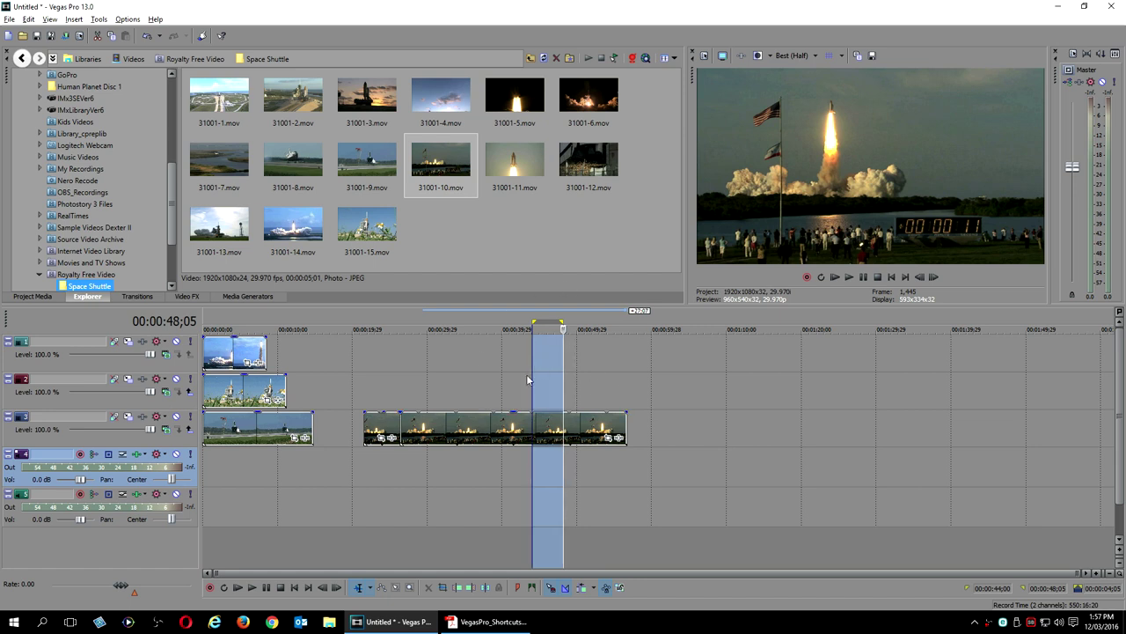
pyautogui.moveTo(528, 364); pyautogui.dragTo(573, 366)
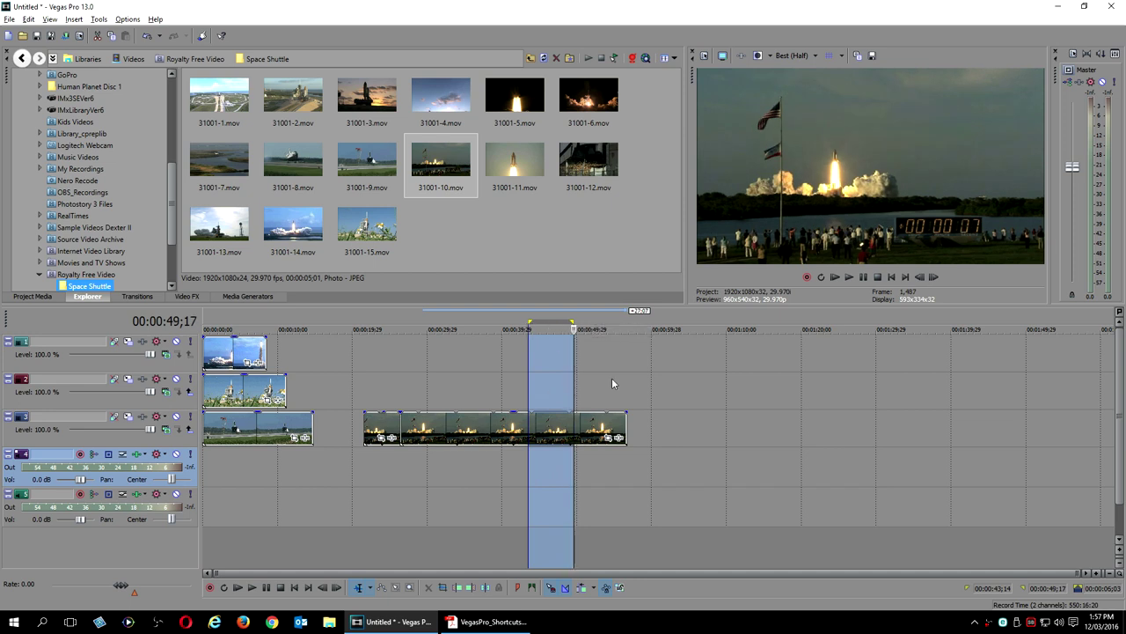
pyautogui.click(822, 278)
pyautogui.click(851, 277)
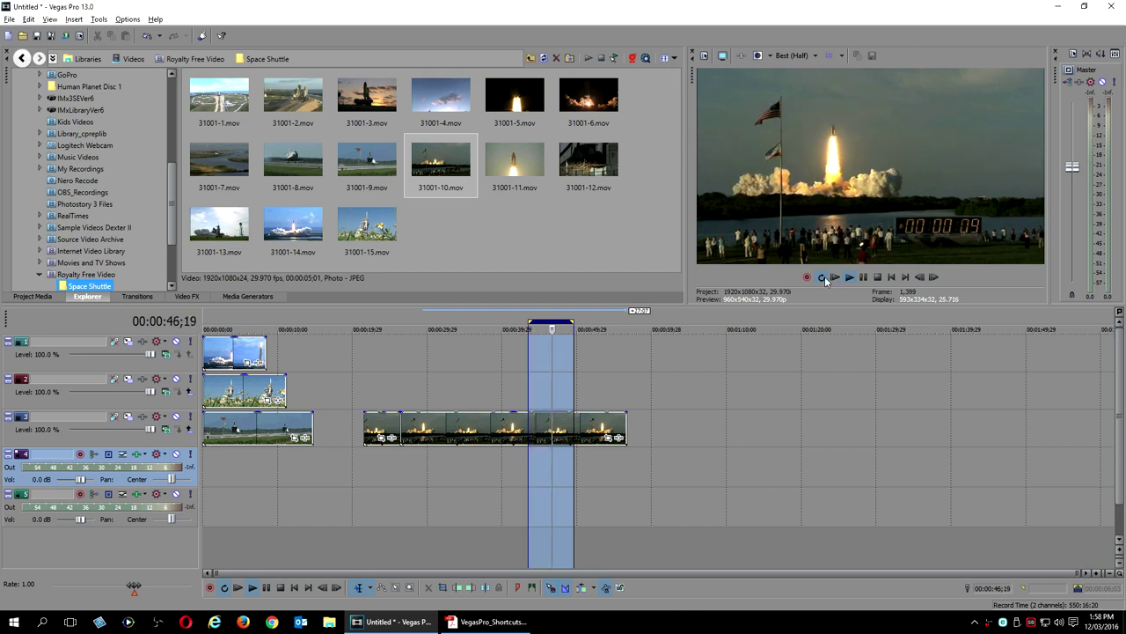
pyautogui.click(730, 370)
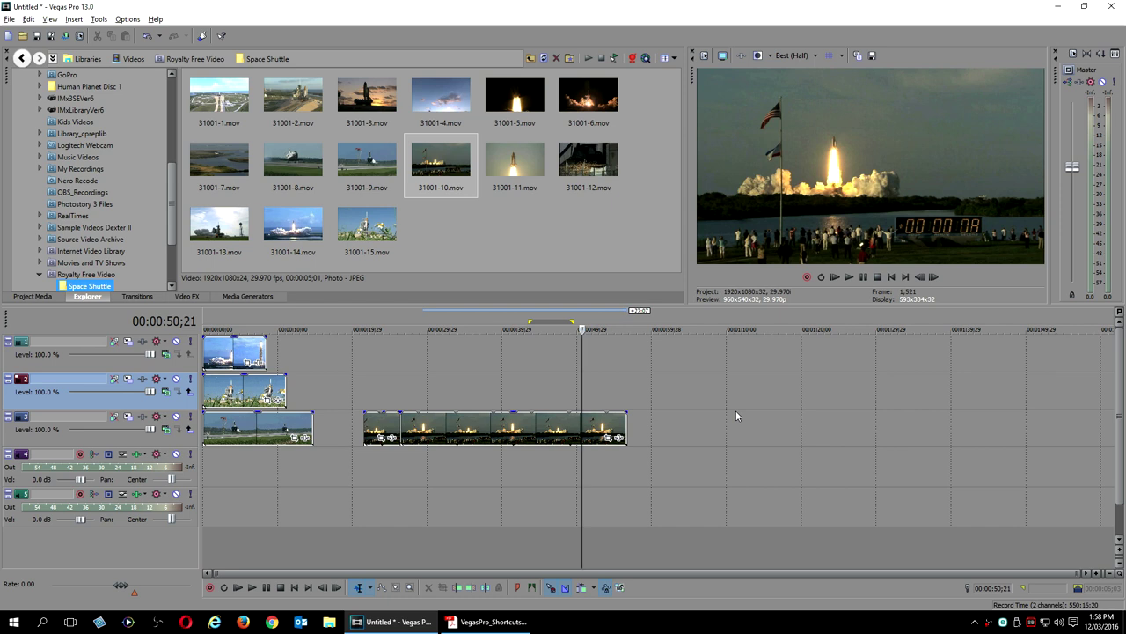
# Zoom in to about 0:46–0:54 and step the playhead back frame by frame to 0:50;06.
pyautogui.scroll(1, 738, 416)
pyautogui.scroll(1, 737, 416)
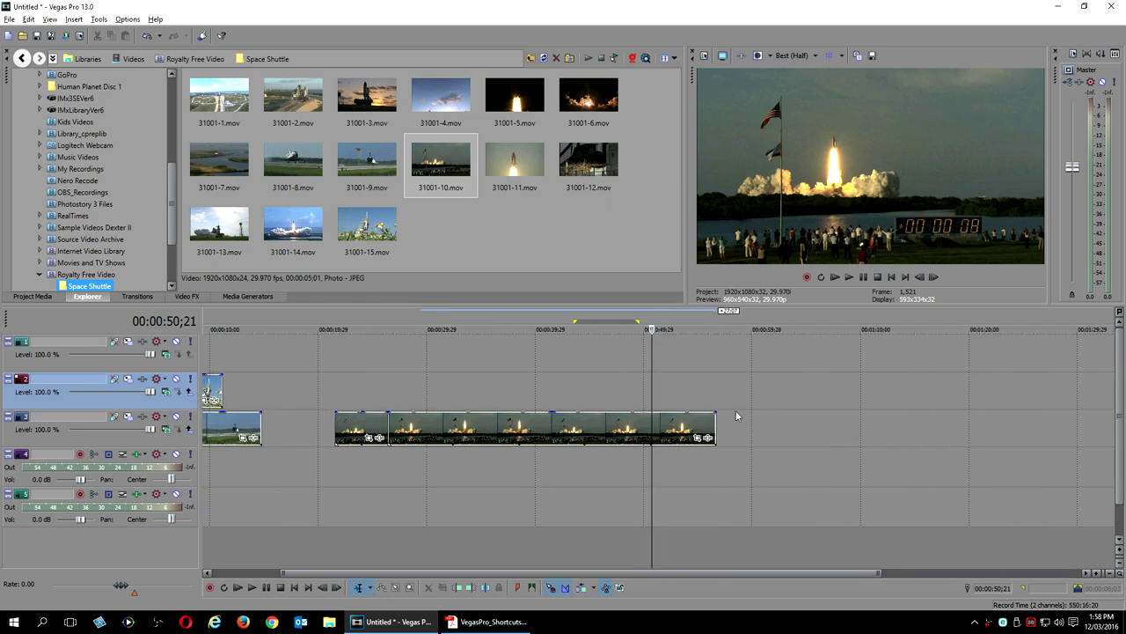
pyautogui.scroll(1, 738, 416)
pyautogui.scroll(1, 738, 416)
pyautogui.scroll(-1, 738, 415)
pyautogui.scroll(-1, 737, 416)
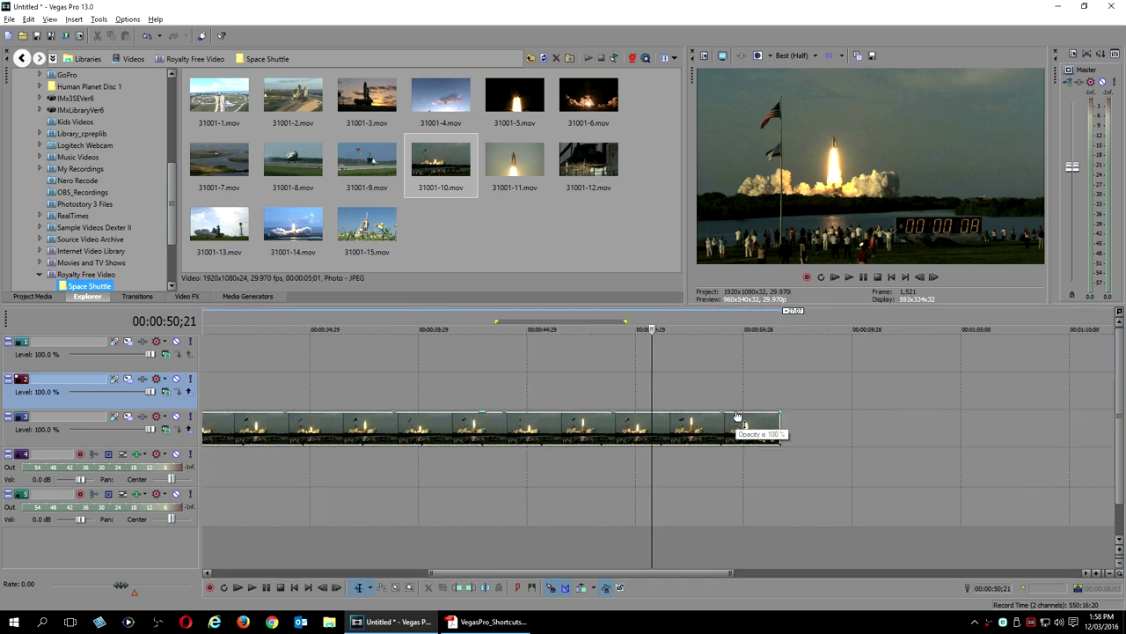
pyautogui.scroll(-3, 737, 415)
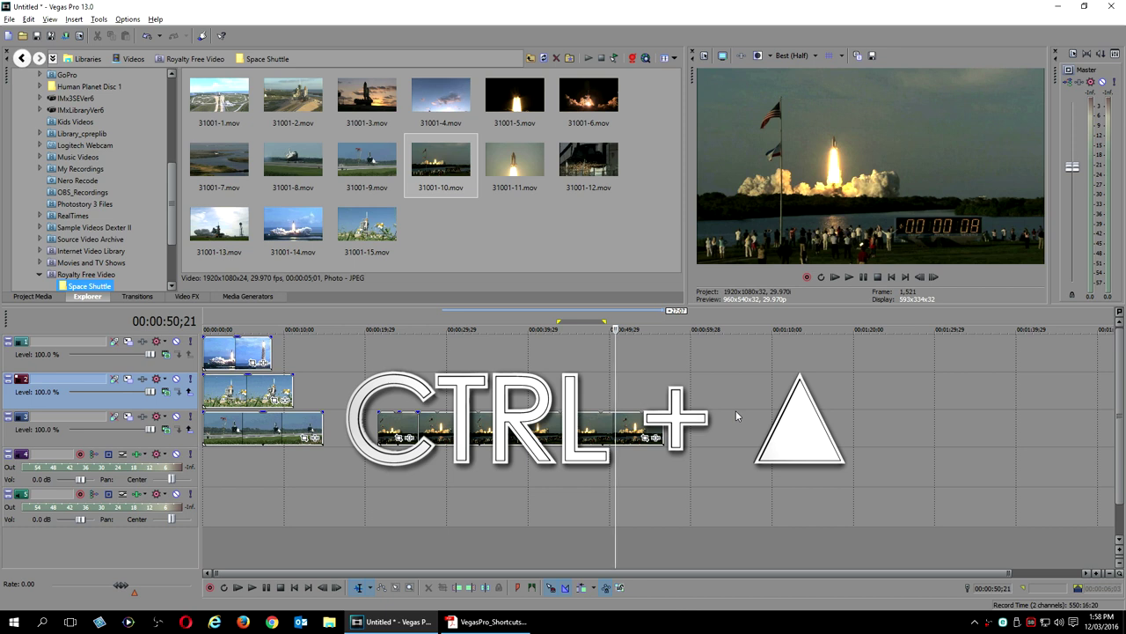
pyautogui.scroll(5, 737, 415)
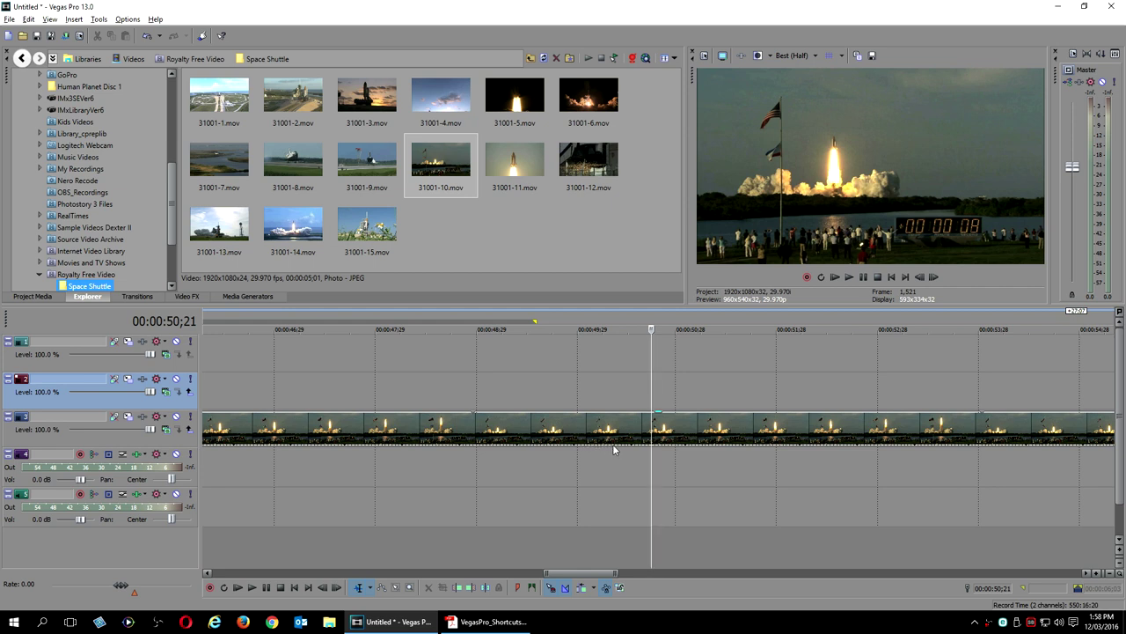
pyautogui.press('Left')
pyautogui.press('Left')
pyautogui.press('Left')
pyautogui.press('Left')
pyautogui.press('Left')
pyautogui.press('Left')
pyautogui.press('Left')
pyautogui.press('Left')
pyautogui.press('Left')
pyautogui.press('Left')
pyautogui.press('Left')
pyautogui.press('Left')
pyautogui.press('Left')
pyautogui.press('Left')
pyautogui.press('Left')
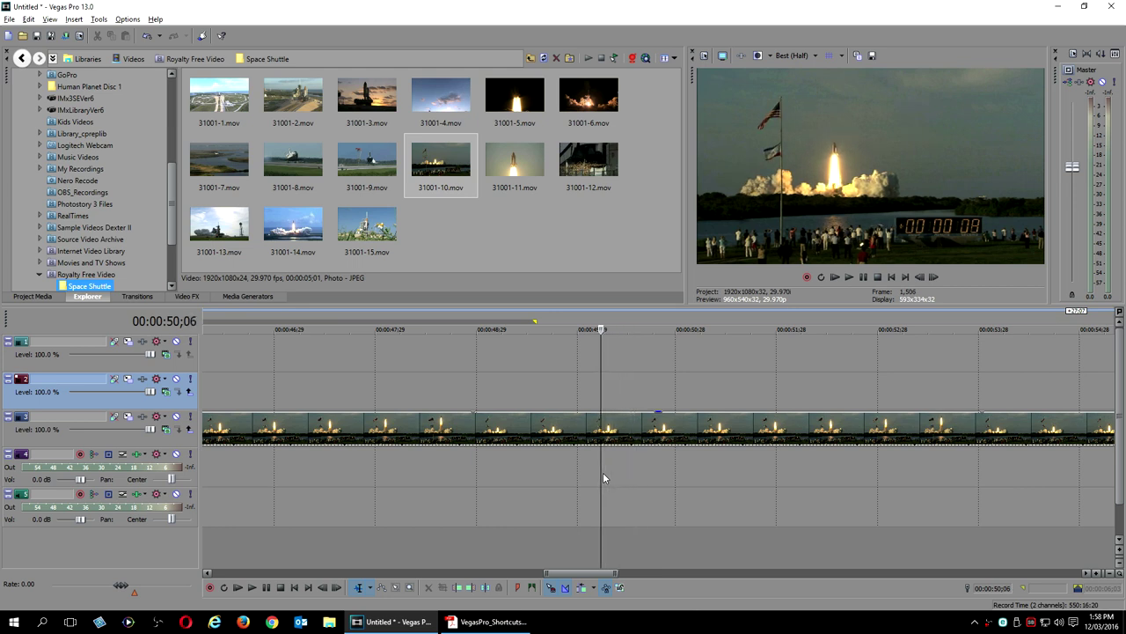
pyautogui.press('ctrl')
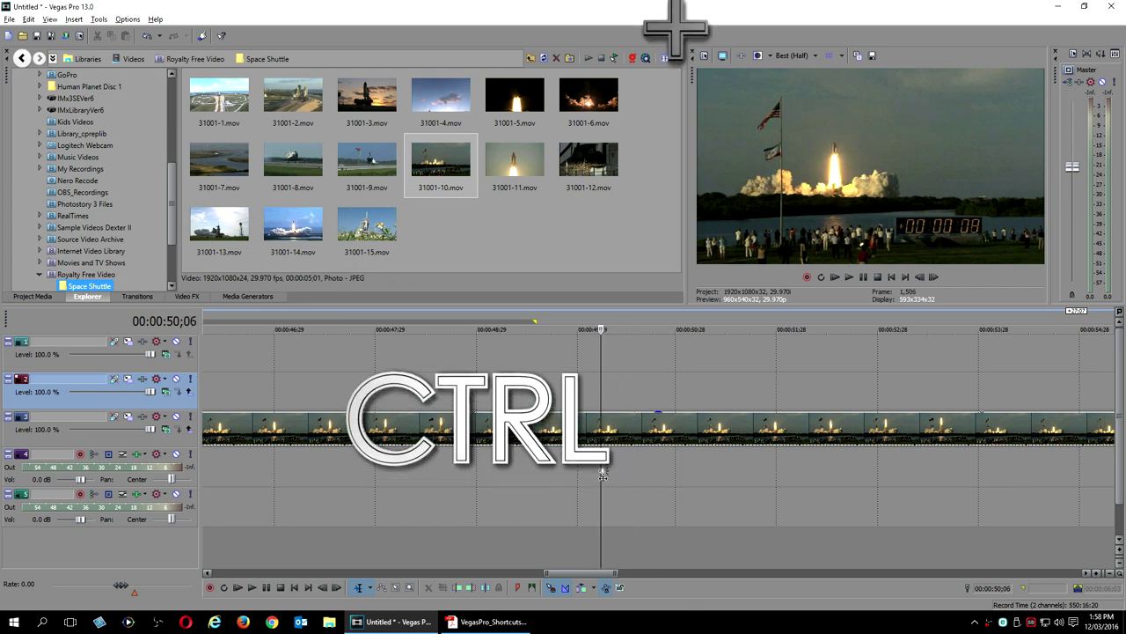
# Zoom out to the whole project, jump to the end at 0:56;20, then back to 00:00:00;00.
pyautogui.hotkey('ctrl', 'Down')
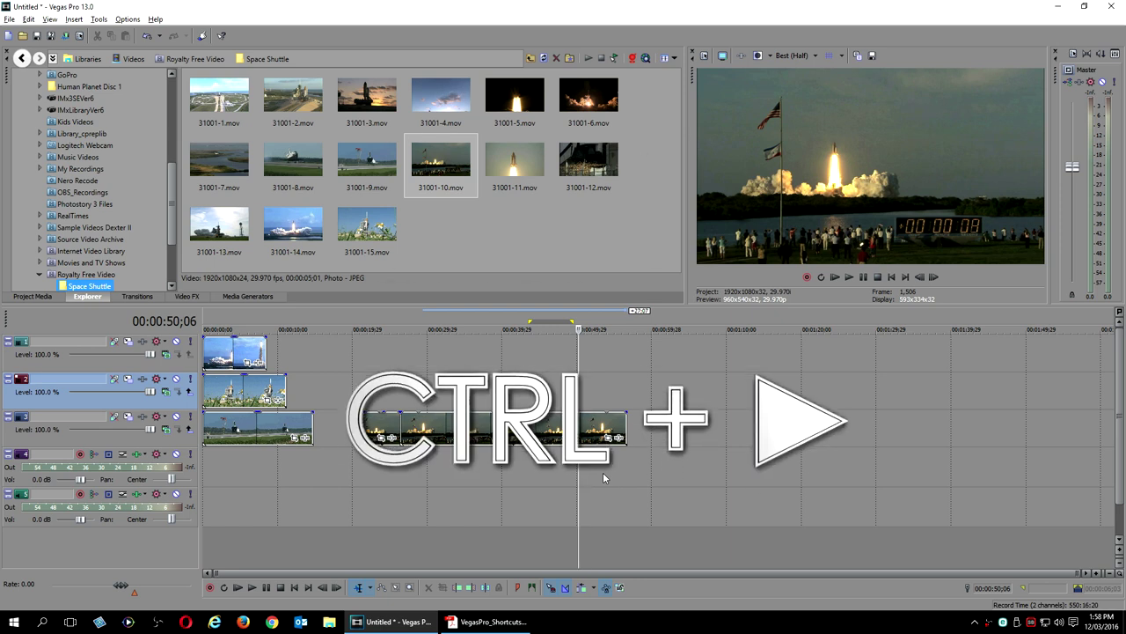
pyautogui.hotkey('ctrl', 'Right')
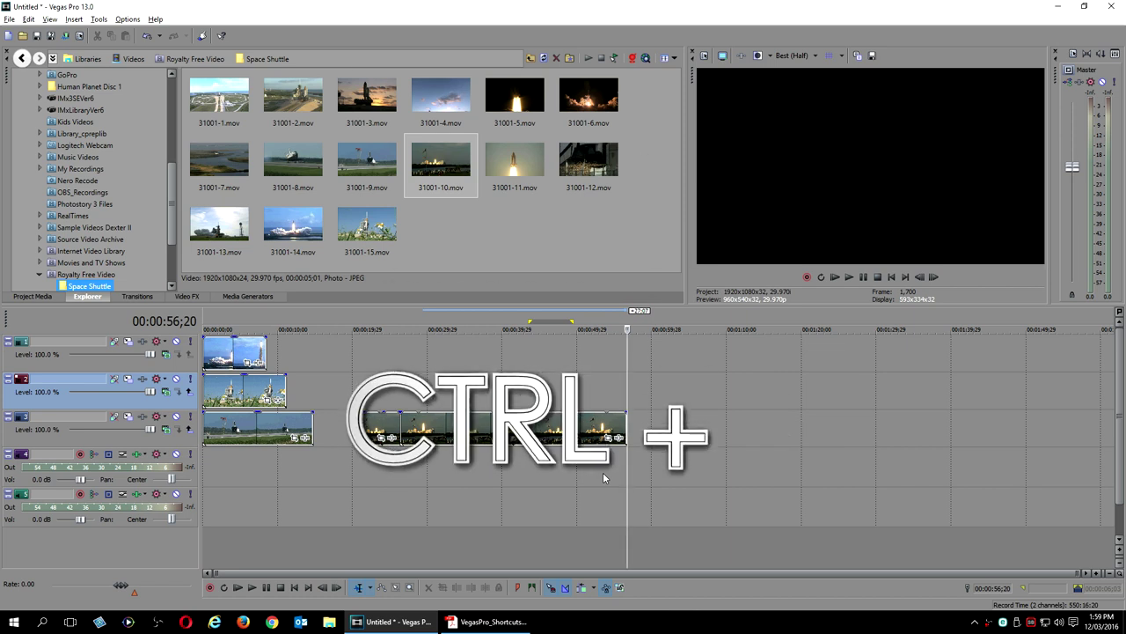
pyautogui.hotkey('ctrl', 'Left')
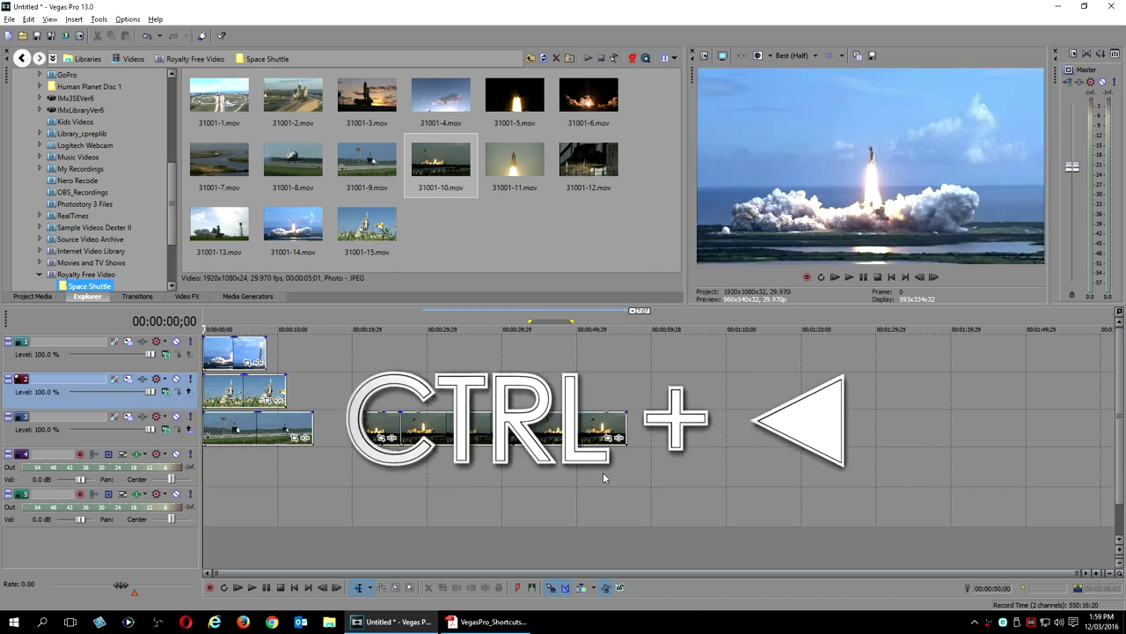
# Widen the track header area and drag track 3's Level slider down, then slightly back up.
pyautogui.moveTo(202, 490); pyautogui.dragTo(220, 489)
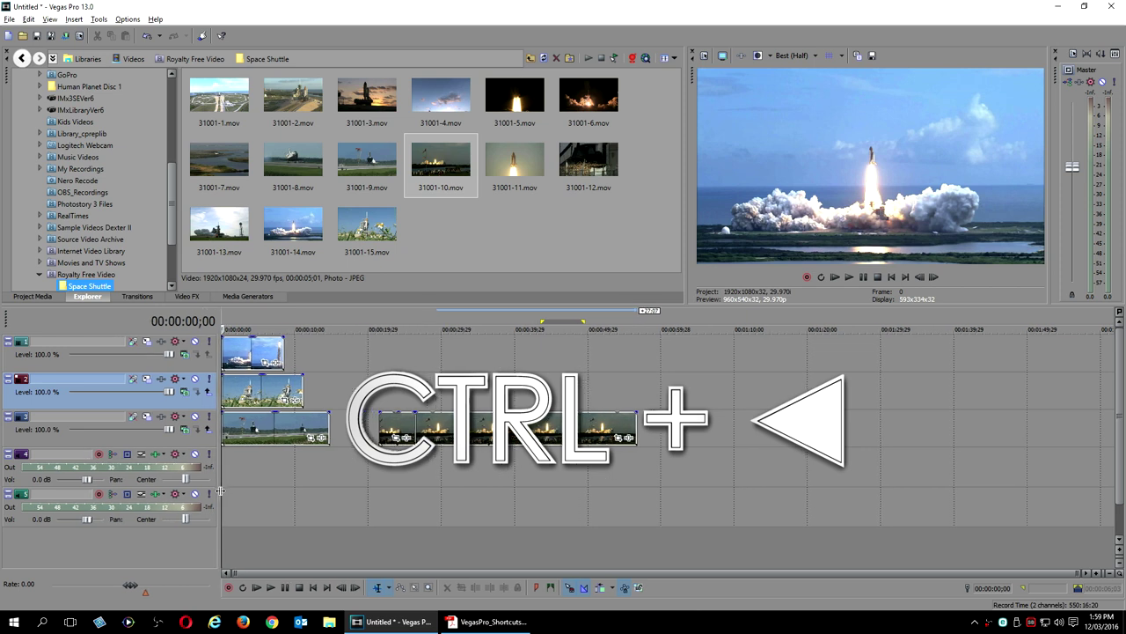
pyautogui.moveTo(168, 429); pyautogui.dragTo(127, 430)
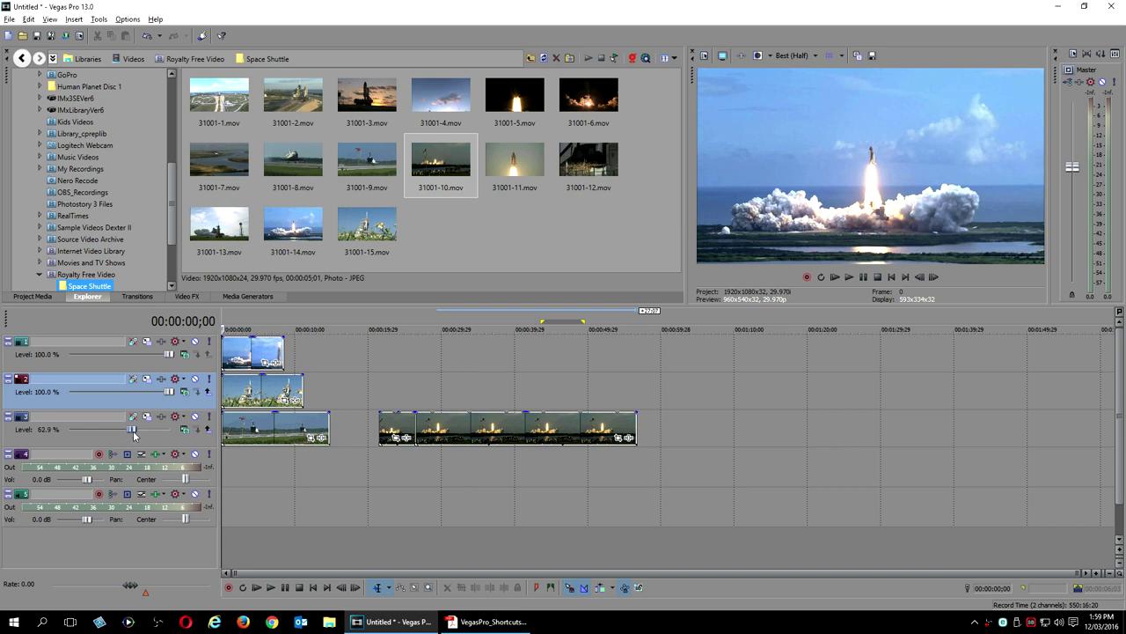
pyautogui.moveTo(136, 435); pyautogui.dragTo(142, 435)
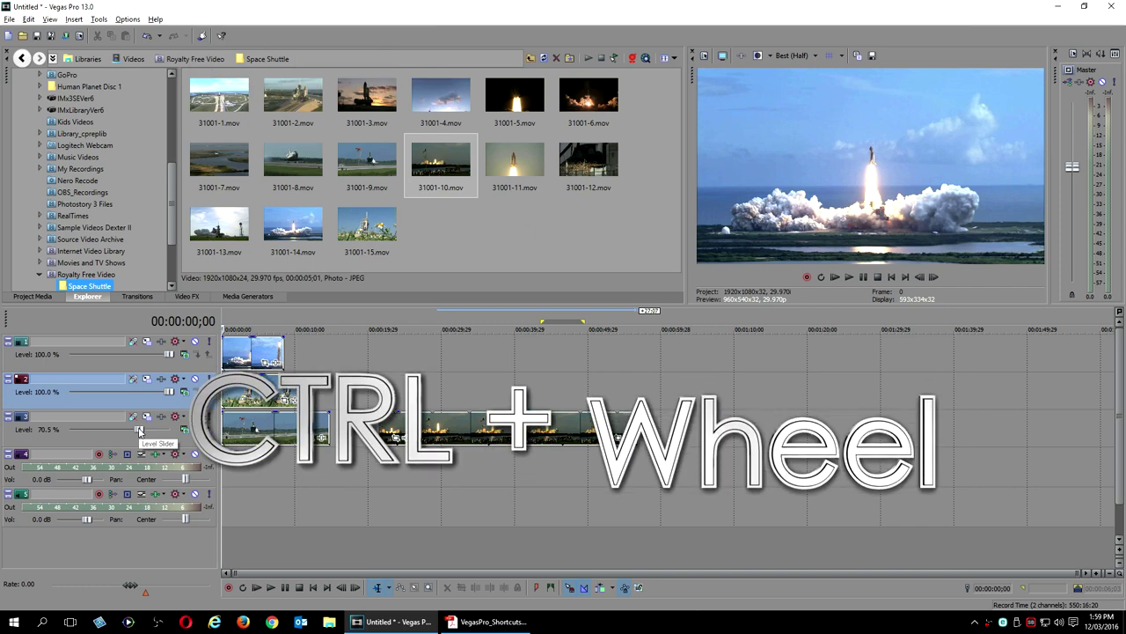
# Fine-tune track 3's level to 68.8% with Ctrl+mouse wheel over the slider.
pyautogui.scroll(-2, 138, 430)
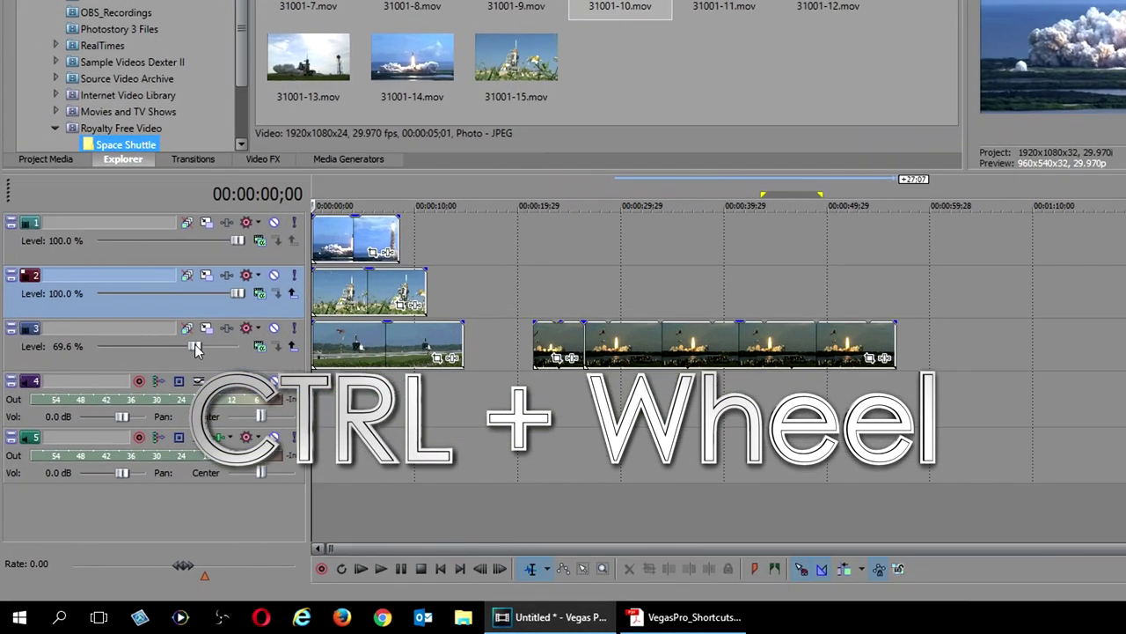
pyautogui.scroll(-3, 139, 430)
pyautogui.scroll(-1, 249, 264)
pyautogui.scroll(-2, 249, 264)
pyautogui.scroll(-4, 249, 264)
pyautogui.scroll(-2, 249, 264)
pyautogui.scroll(-1, 249, 264)
pyautogui.scroll(-1, 249, 264)
pyautogui.scroll(-1, 249, 264)
pyautogui.scroll(-1, 249, 264)
pyautogui.scroll(-2, 250, 264)
pyautogui.scroll(-1, 249, 264)
pyautogui.scroll(-3, 249, 264)
pyautogui.scroll(-2, 249, 264)
pyautogui.scroll(3, 249, 264)
pyautogui.scroll(5, 249, 264)
pyautogui.scroll(5, 249, 264)
pyautogui.scroll(2, 249, 264)
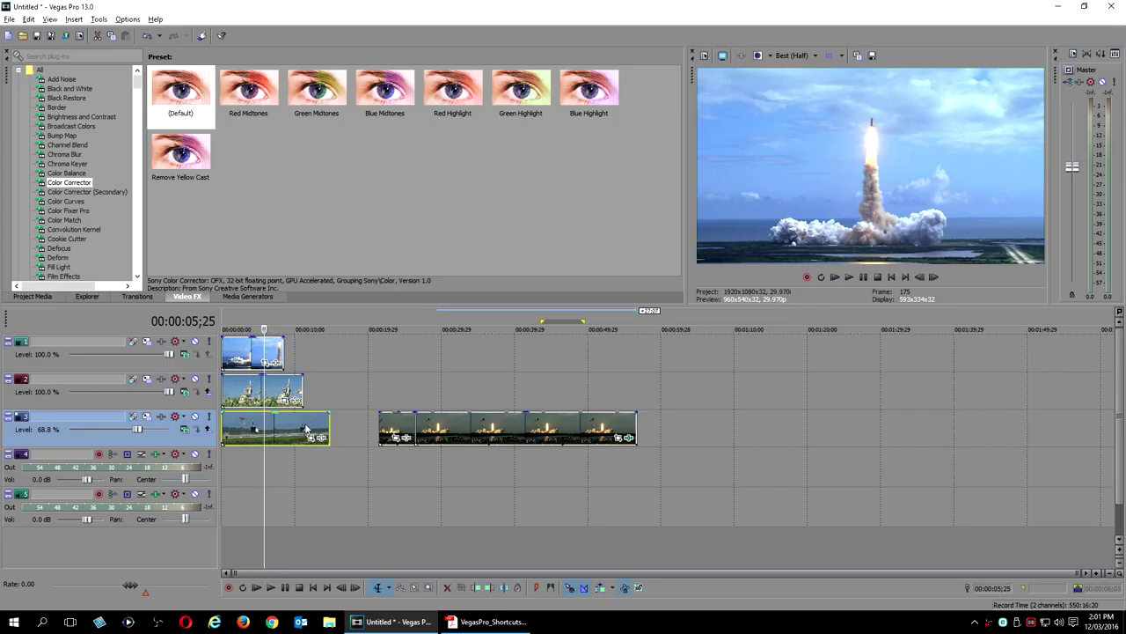
# Paste track 3's first clip onto track 2 near 1:01 and Ctrl-drag copies of the launch clip.
pyautogui.hotkey('ctrl', 'c')
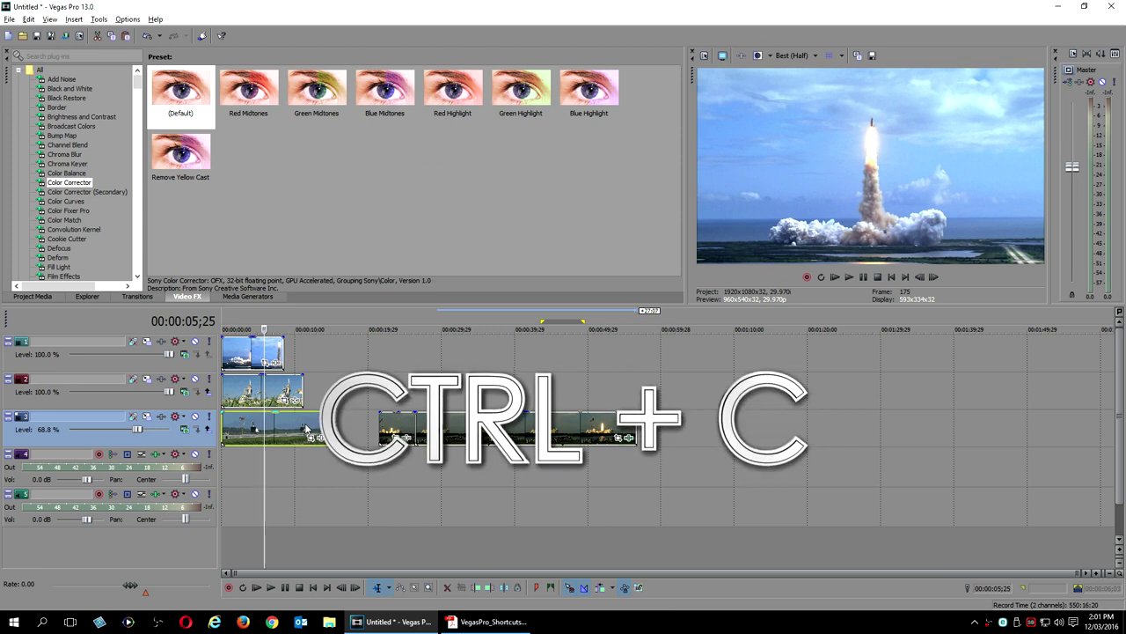
pyautogui.click(672, 403)
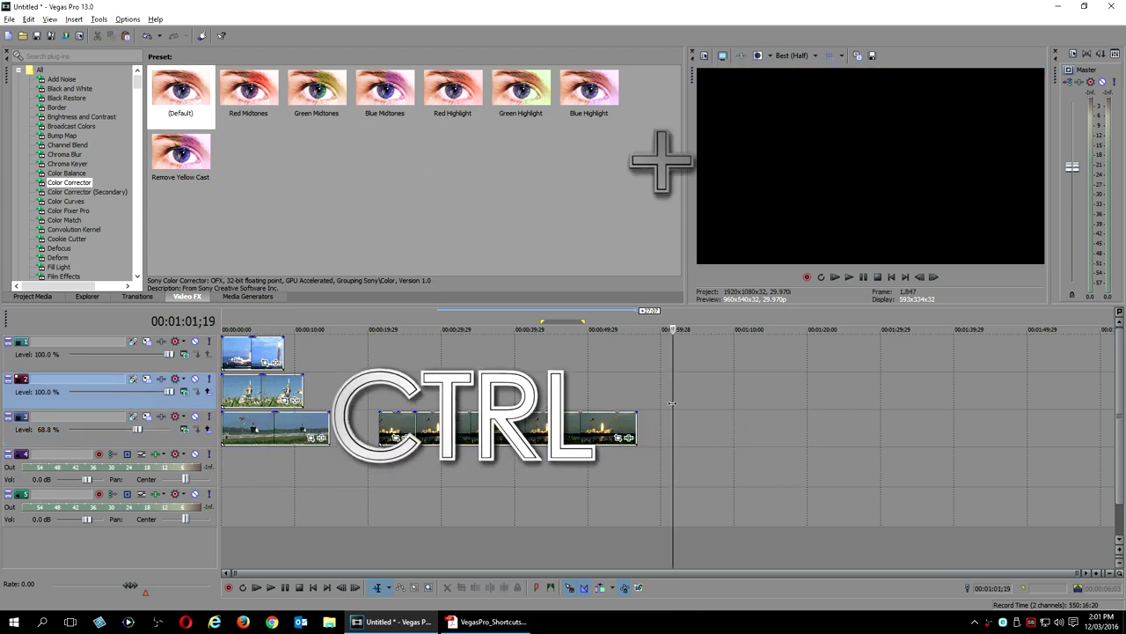
pyautogui.hotkey('ctrl', 'v')
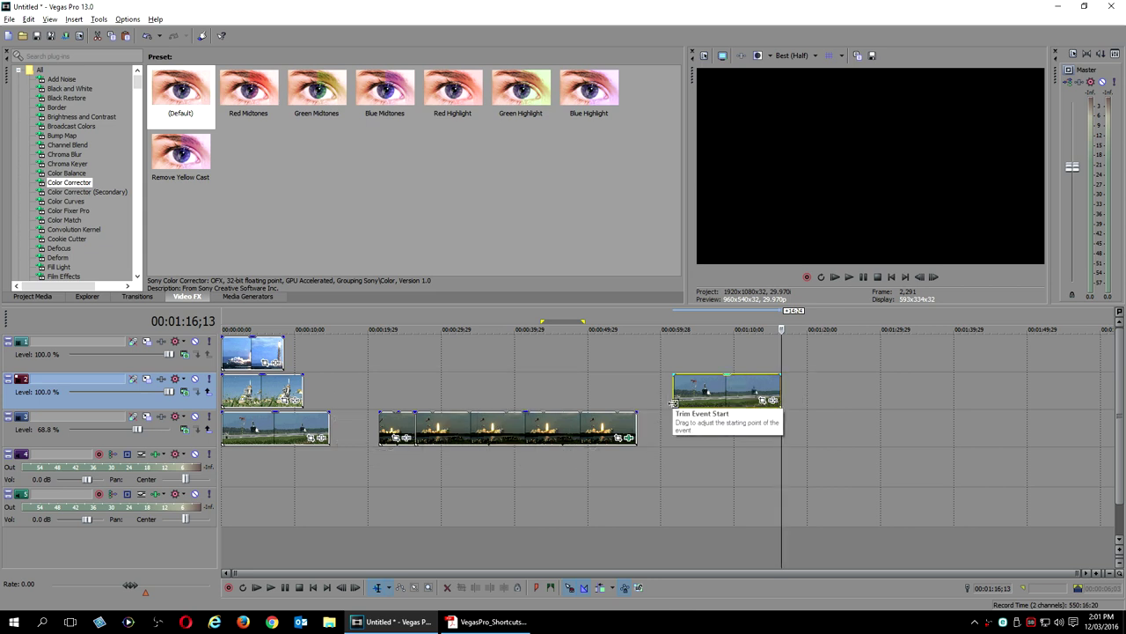
pyautogui.click(462, 436)
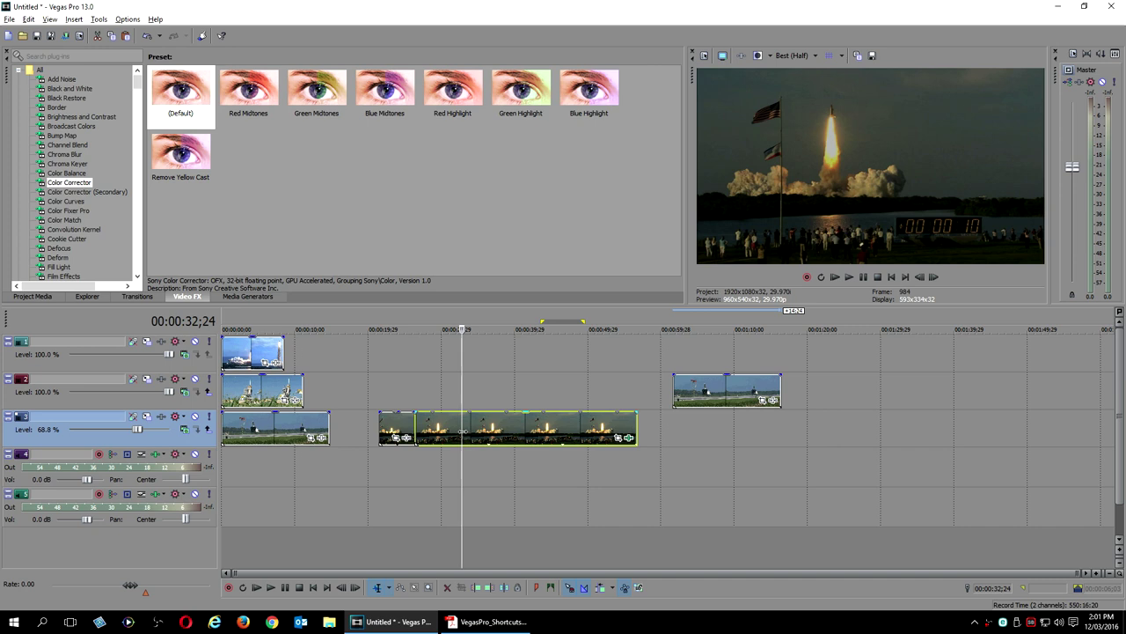
pyautogui.moveTo(504, 435)
pyautogui.mouseDown()
pyautogui.moveTo(959, 444)
pyautogui.moveTo(1109, 423)
pyautogui.moveTo(838, 449)
pyautogui.mouseUp()
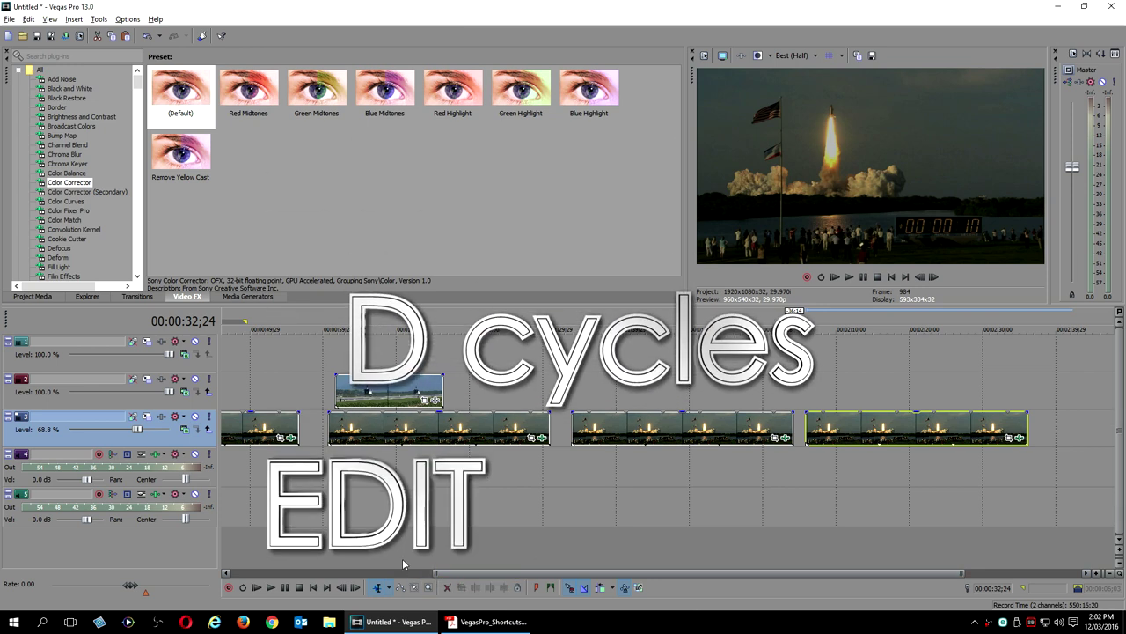
# Cycle the edit tool with D, then switch to Envelope Edit with Ctrl+D.
pyautogui.press('d')
pyautogui.press('d')
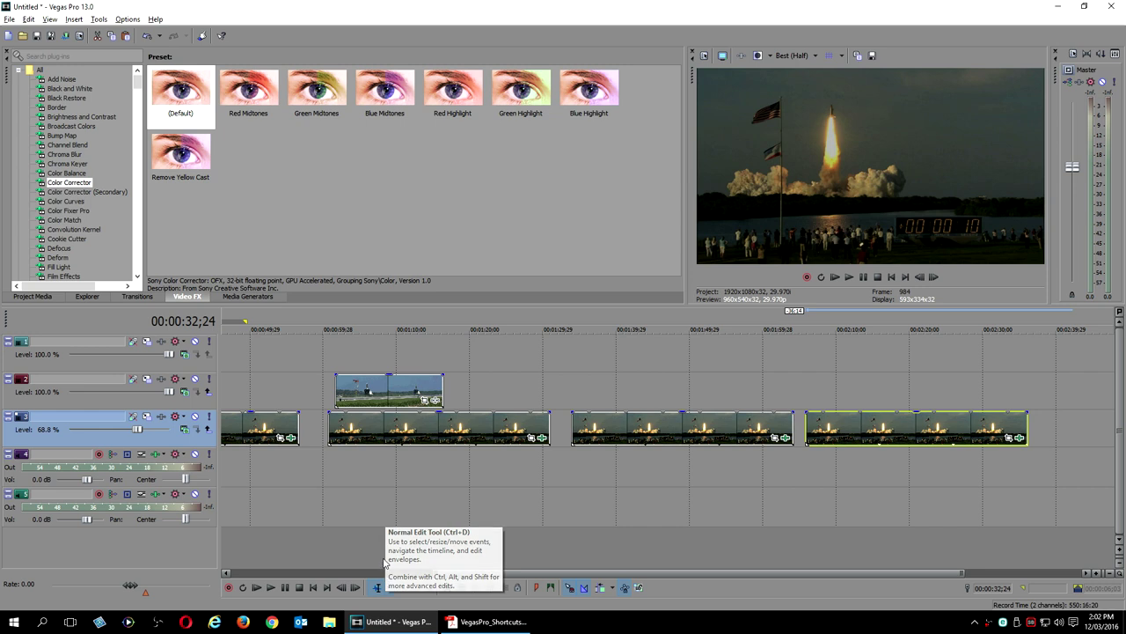
pyautogui.hotkey('ctrl', 'd')
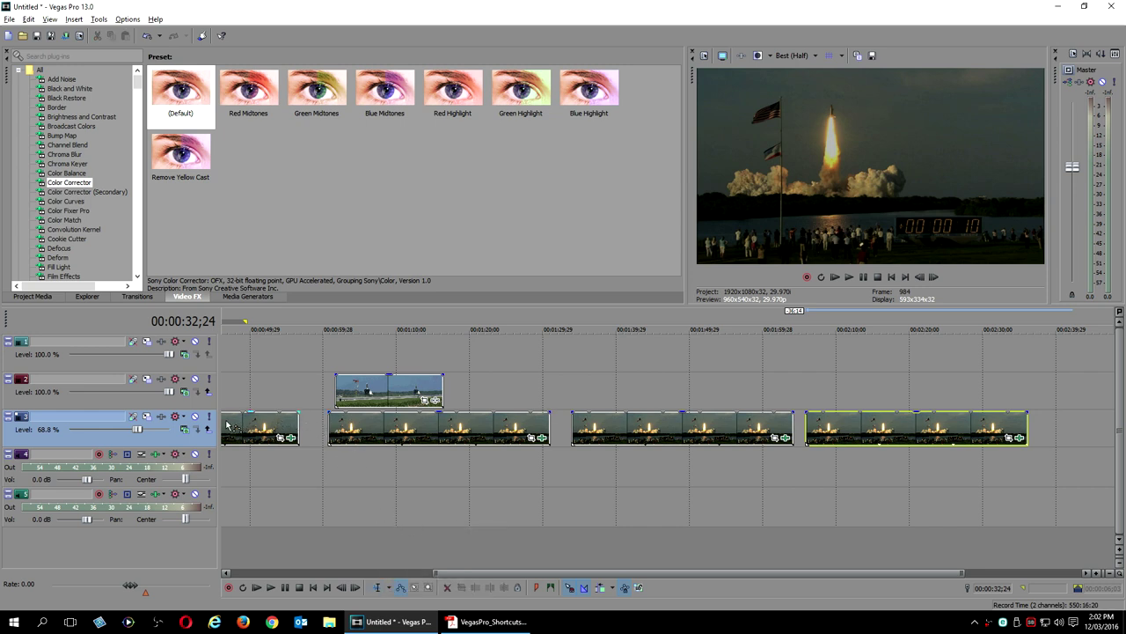
# Add a mute envelope to video track 3 and drag it down to mute the track.
pyautogui.rightClick(108, 423)
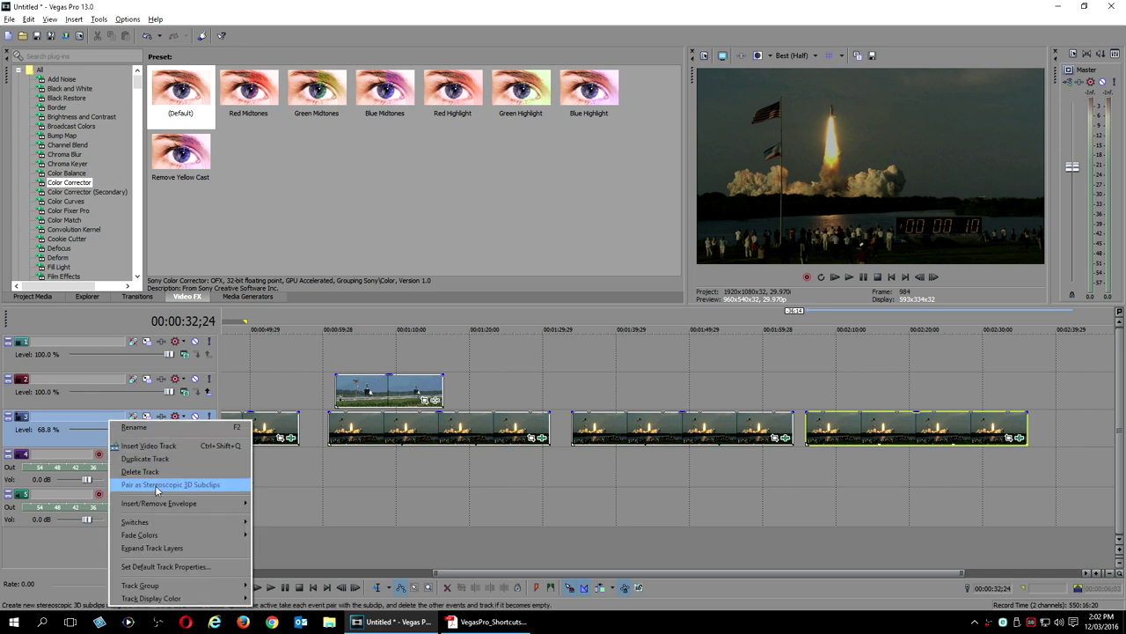
pyautogui.moveTo(160, 502)
pyautogui.click(271, 505)
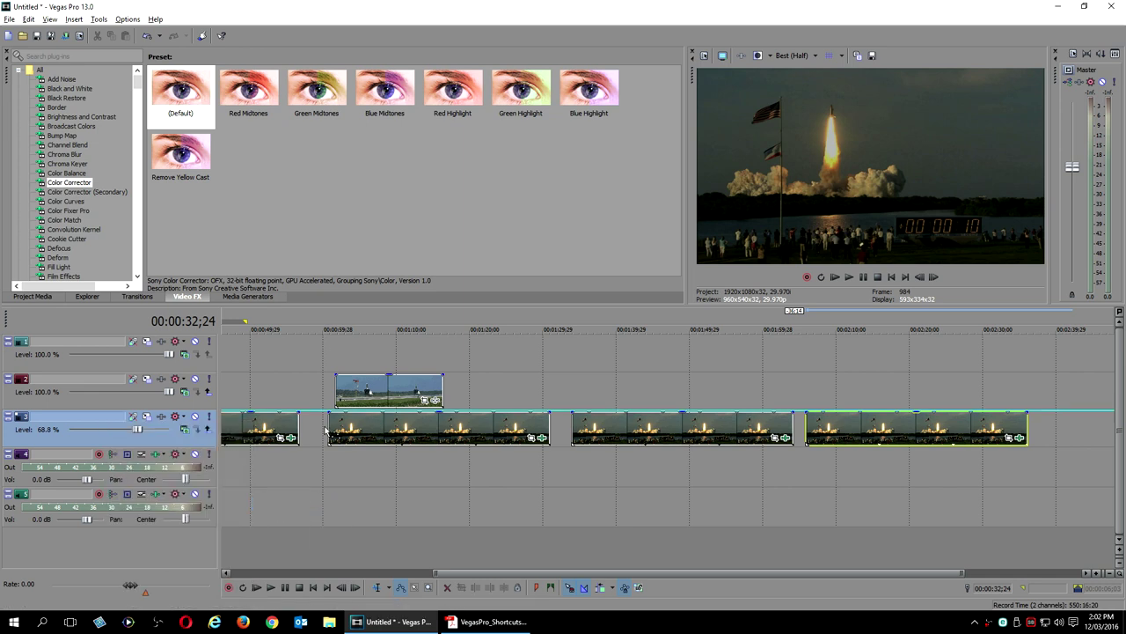
pyautogui.click(313, 412)
pyautogui.click(317, 415)
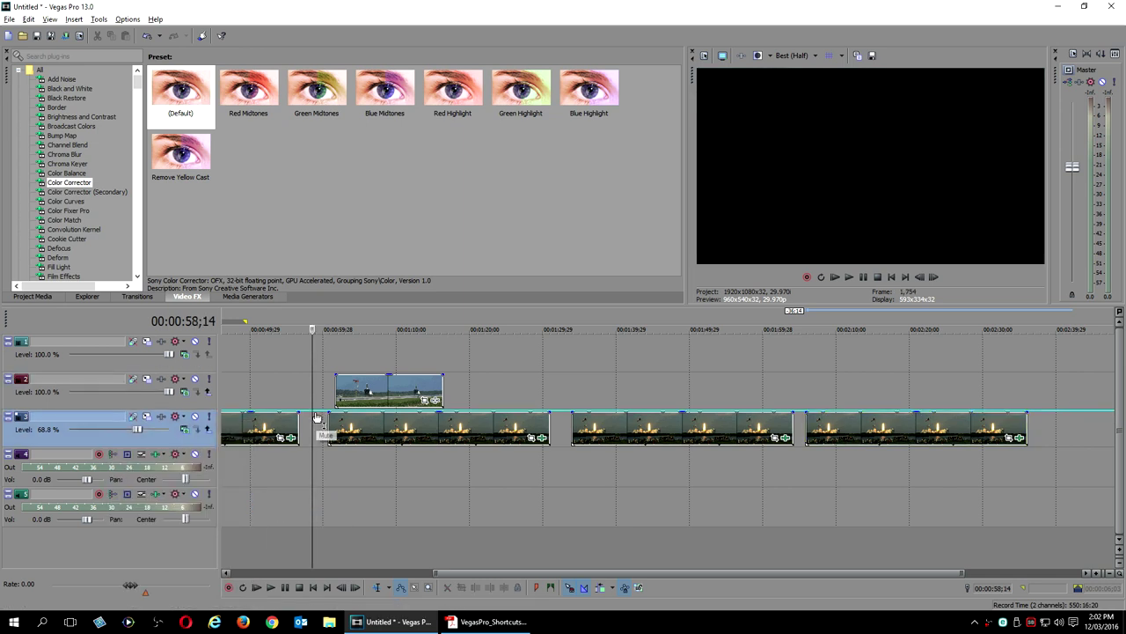
pyautogui.click(348, 419)
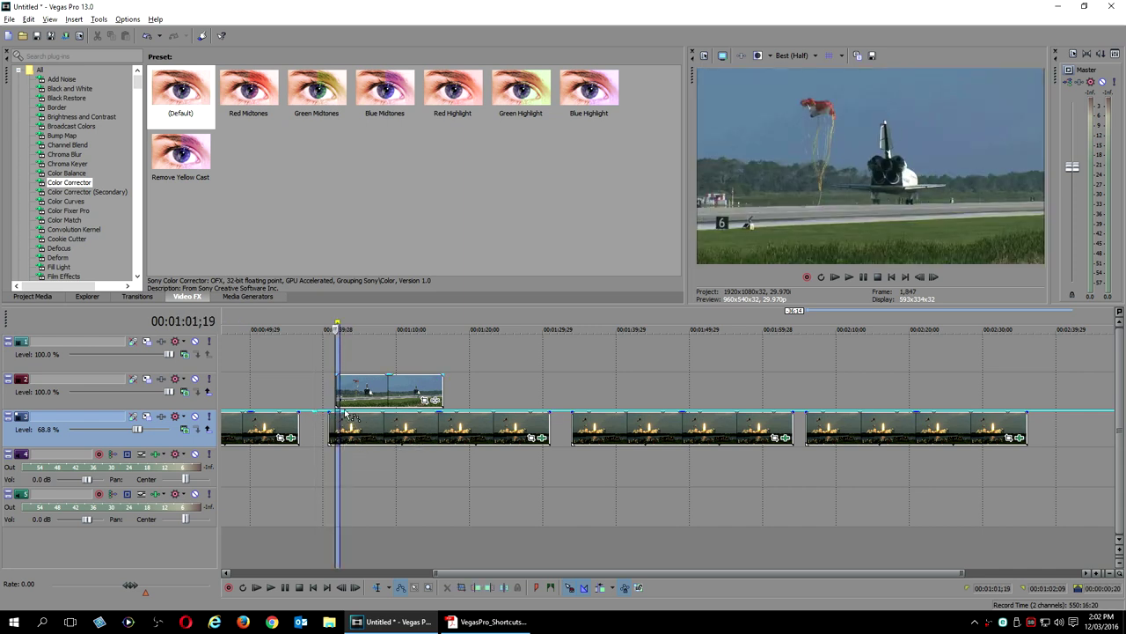
pyautogui.click(344, 415)
pyautogui.moveTo(344, 415); pyautogui.dragTo(345, 450)
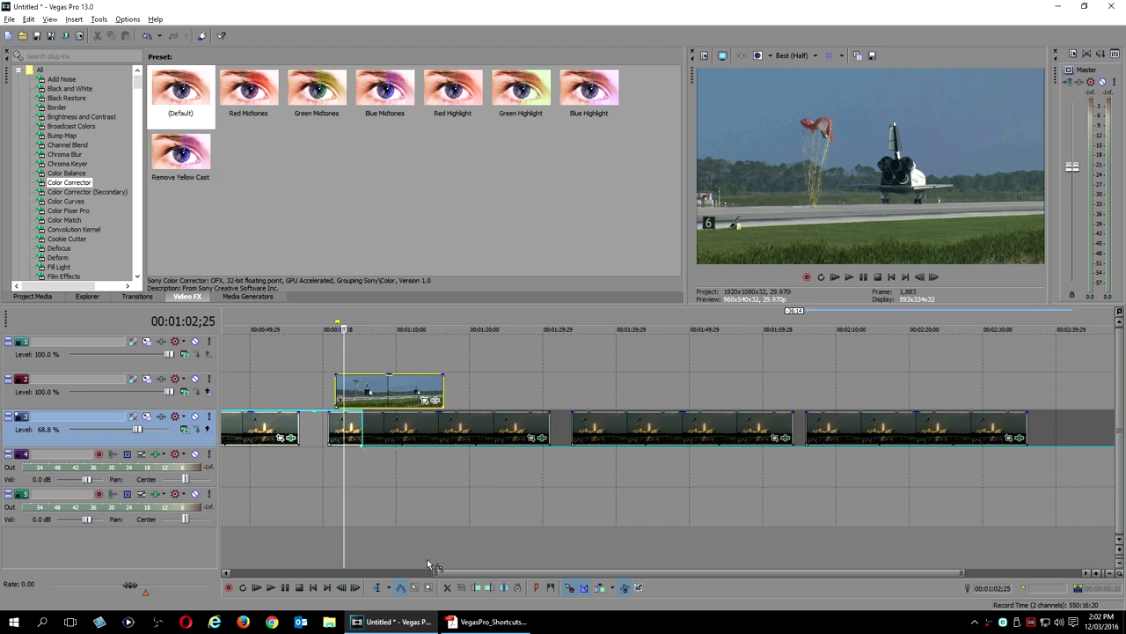
# Rubber-band select several track 3 clips and slide them further left on the timeline.
pyautogui.moveTo(410, 357); pyautogui.dragTo(715, 491)
pyautogui.moveTo(423, 402)
pyautogui.mouseDown()
pyautogui.moveTo(324, 402)
pyautogui.moveTo(412, 431)
pyautogui.mouseUp()
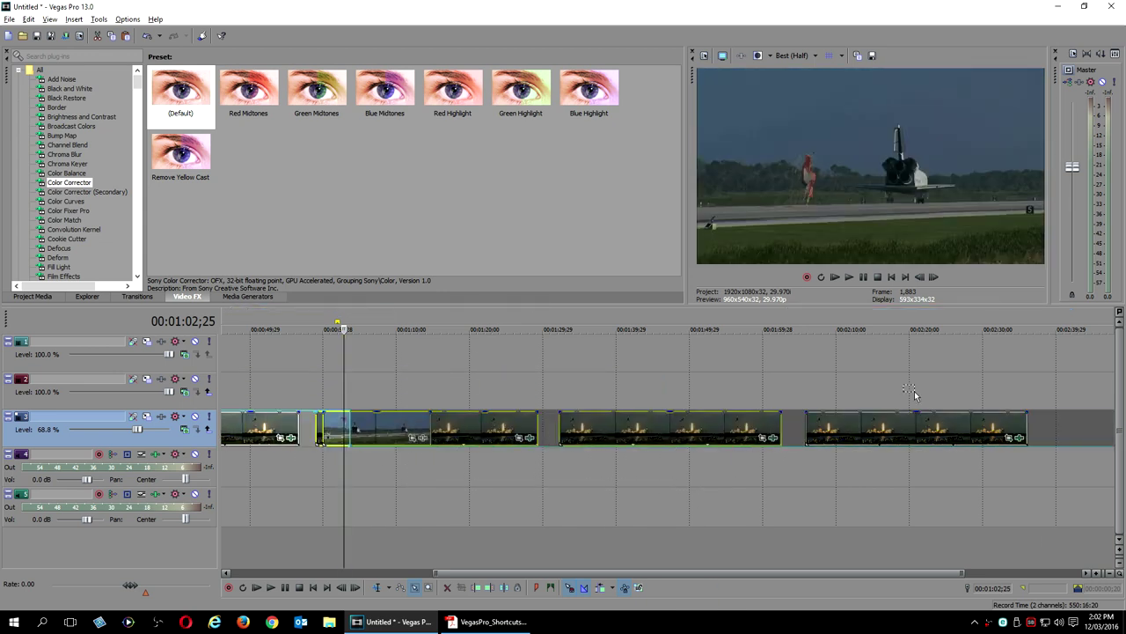
pyautogui.moveTo(930, 500); pyautogui.dragTo(607, 469)
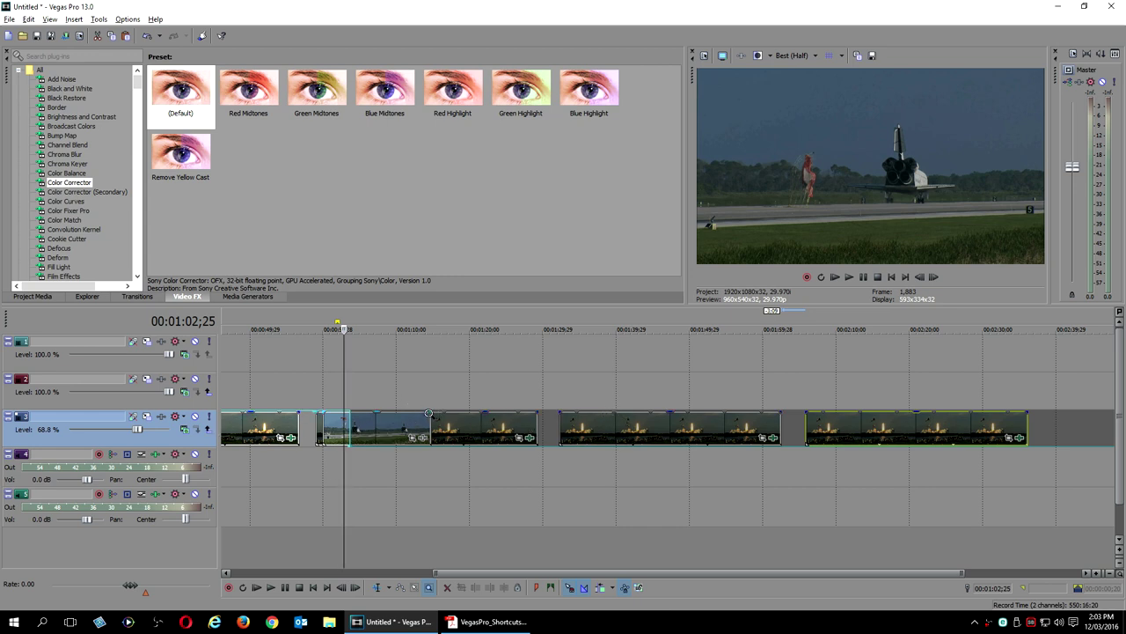
# Zoom in to a few frames of track 3, then zoom out to the whole project in Normal Edit.
pyautogui.moveTo(442, 425); pyautogui.dragTo(502, 461)
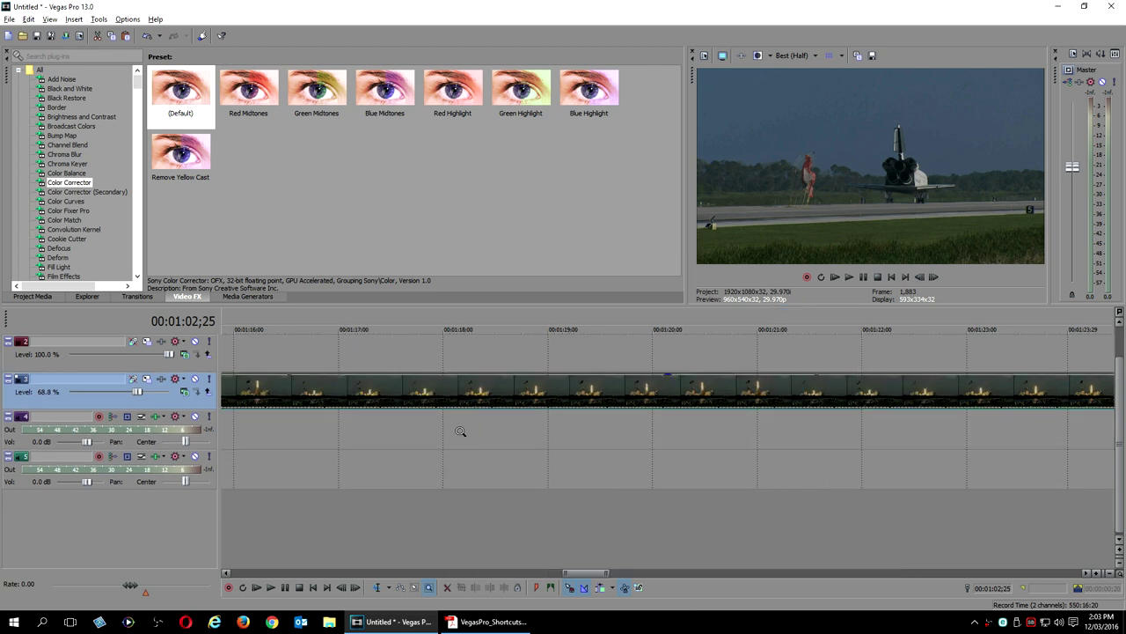
pyautogui.moveTo(467, 409); pyautogui.dragTo(539, 438)
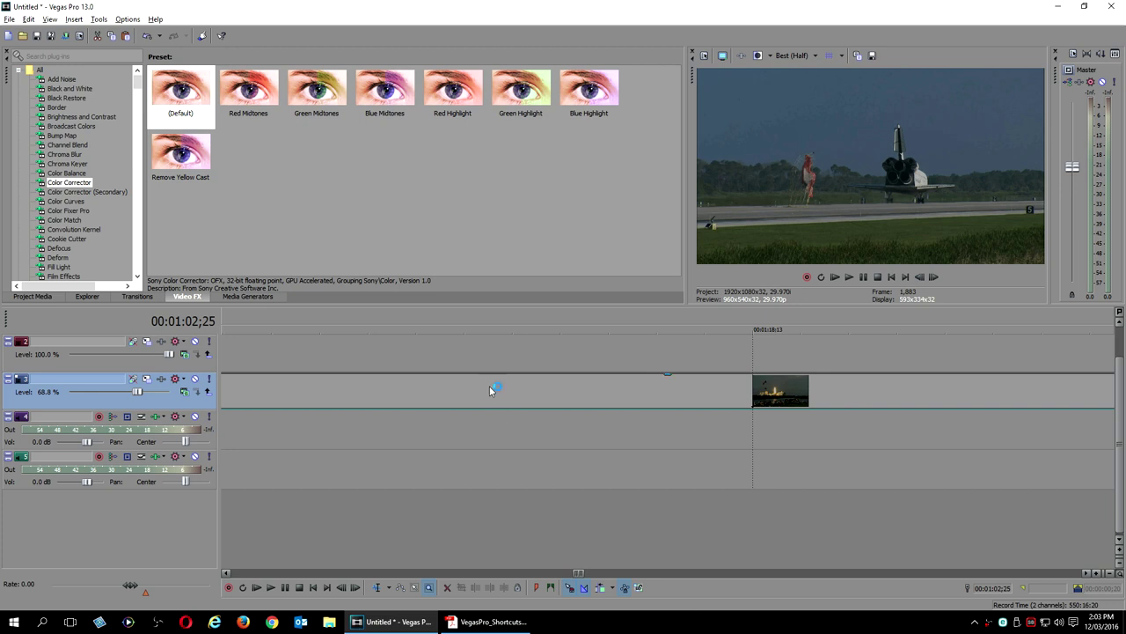
pyautogui.press('`')
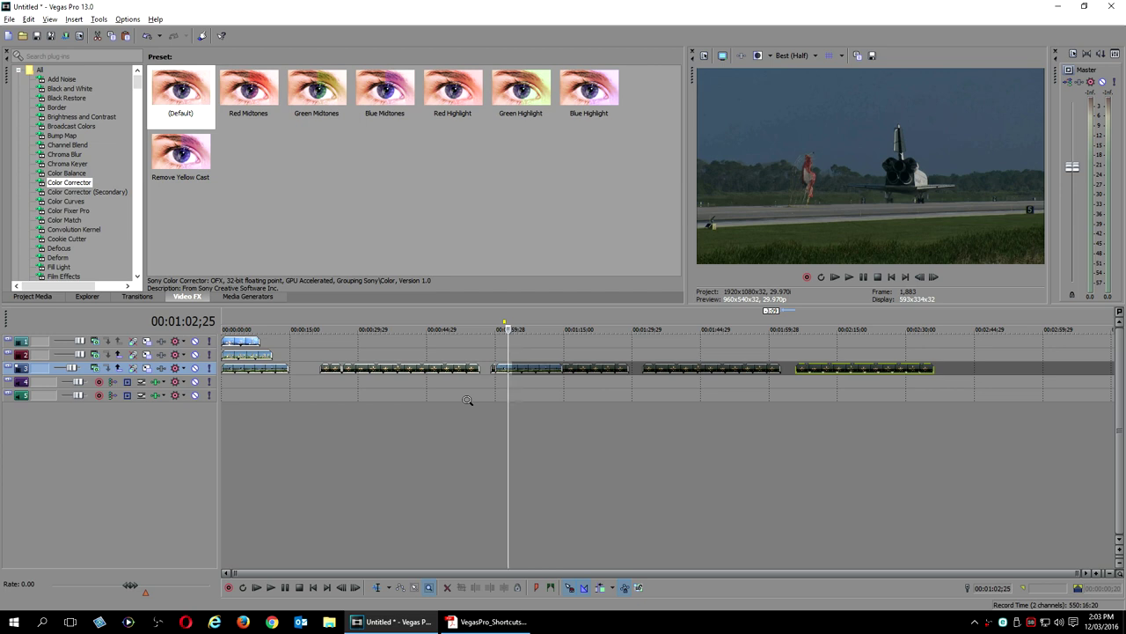
pyautogui.press('`')
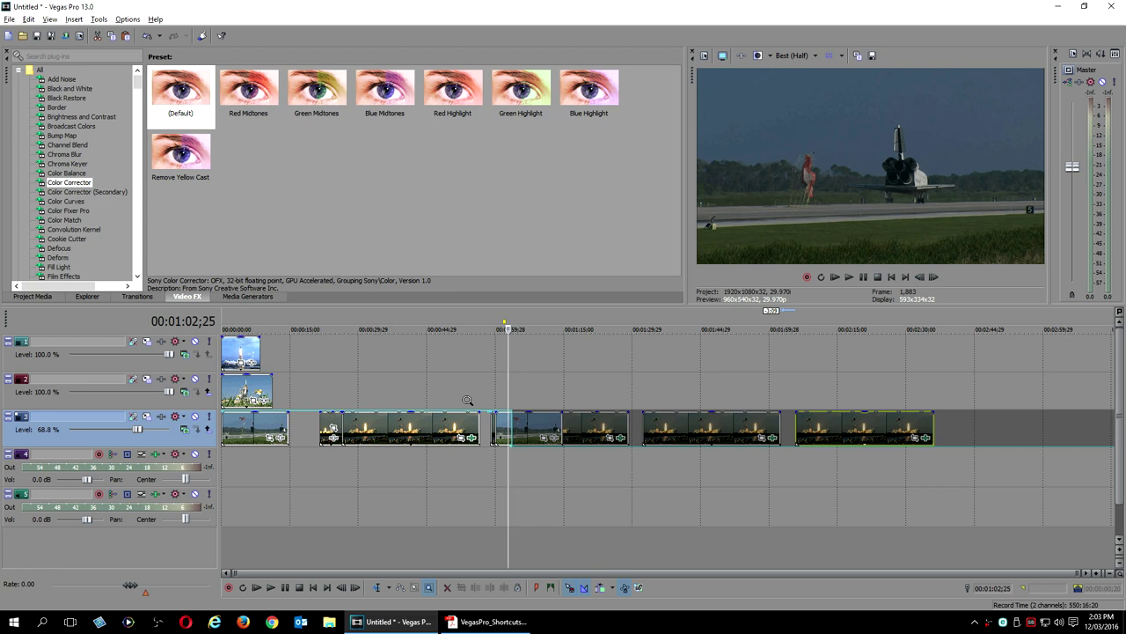
pyautogui.hotkey('ctrl', 'd')
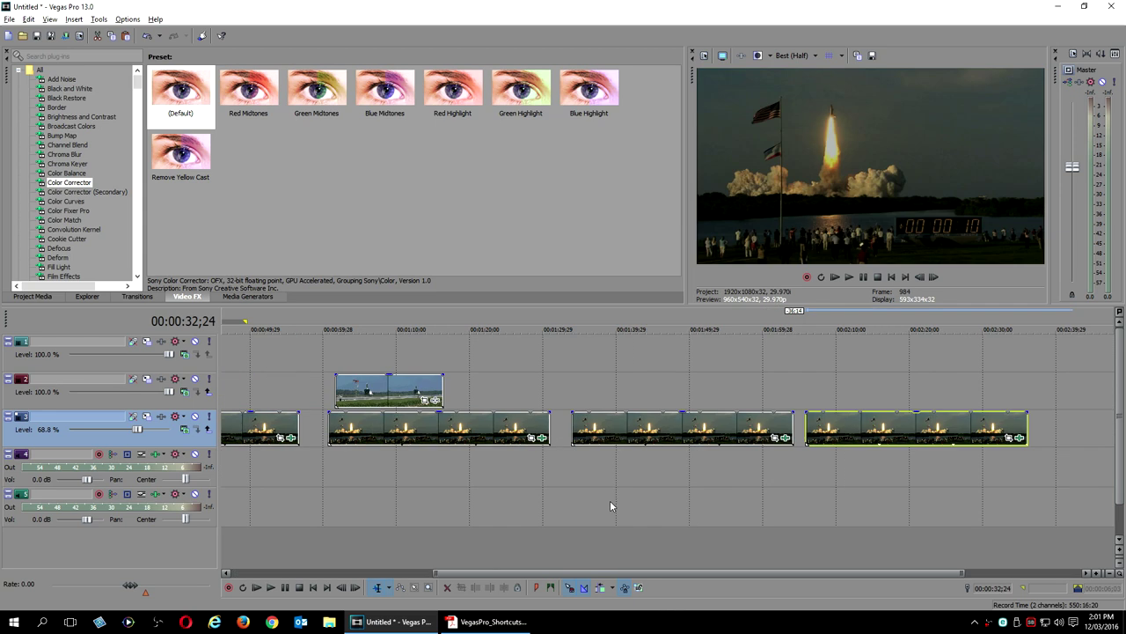
# Hide the Video FX and preview panes with F11 so the timeline fills the window.
pyautogui.press('F11')
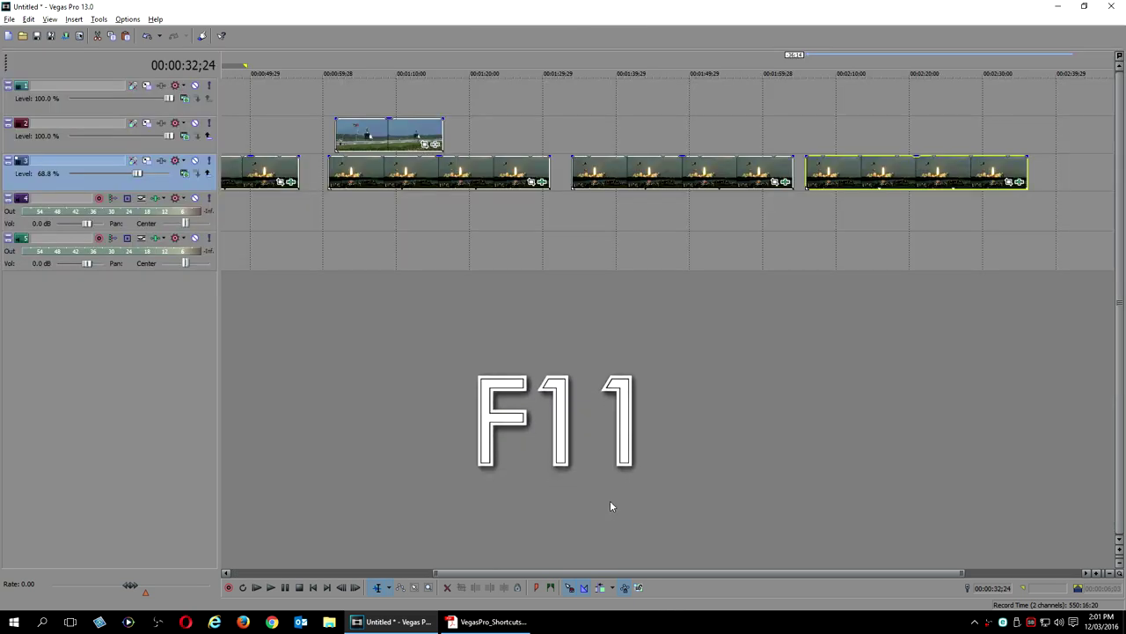